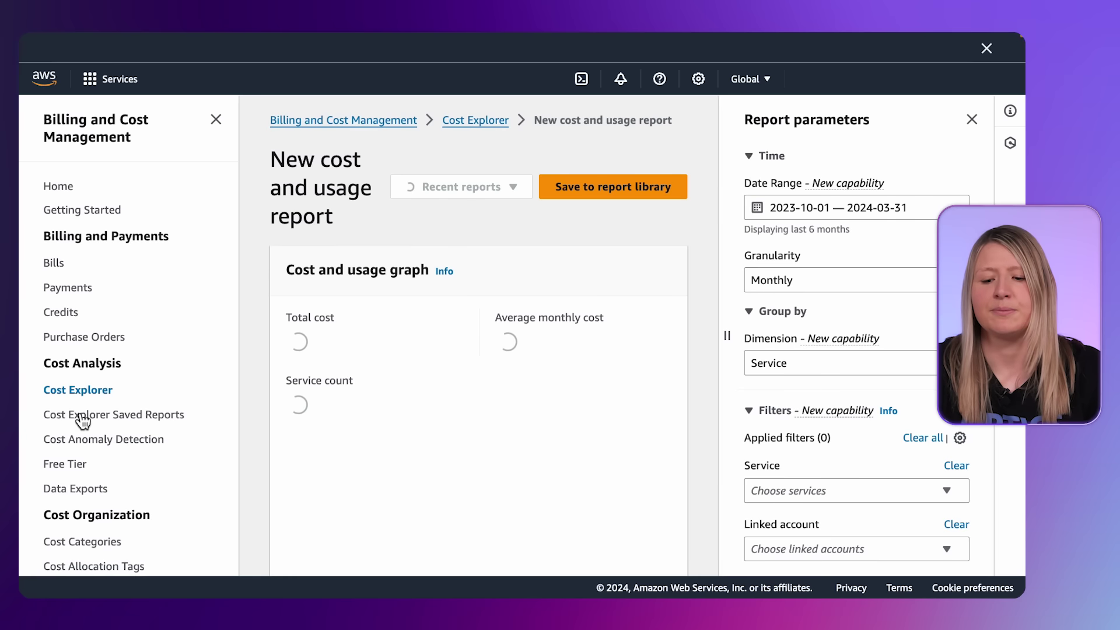
Step: Set the cost and usage report's date range to the past 1 month, with the navigation pane collapsed
{"action": "left_click", "coordinate": [216, 142]}
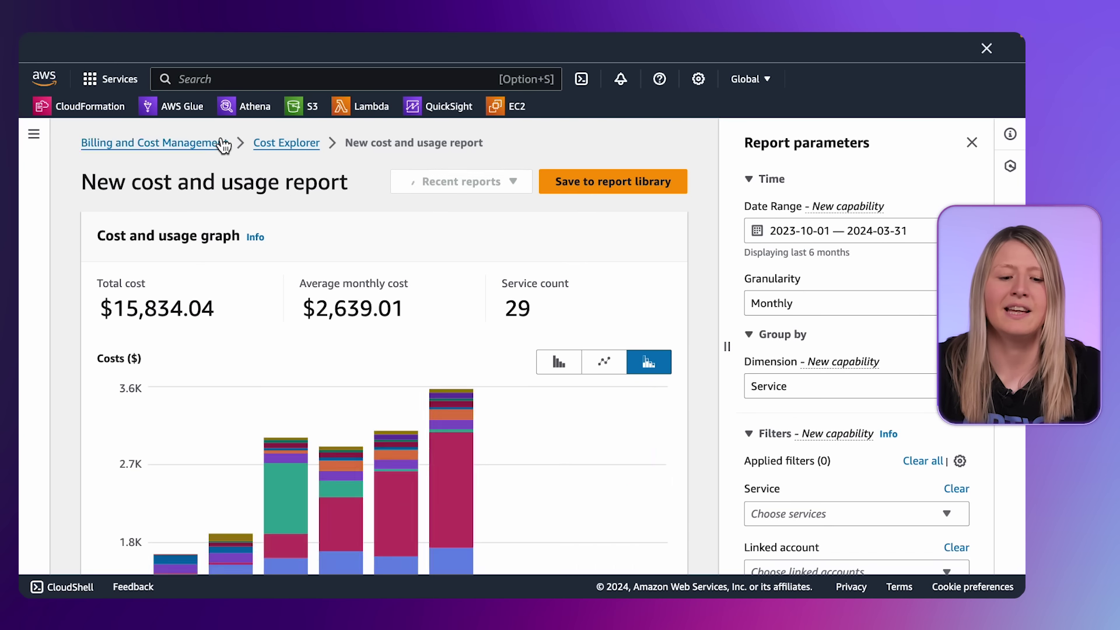
{"action": "left_click", "coordinate": [758, 226]}
{"action": "scroll", "coordinate": [793, 495], "scroll_direction": "down", "scroll_amount": 2}
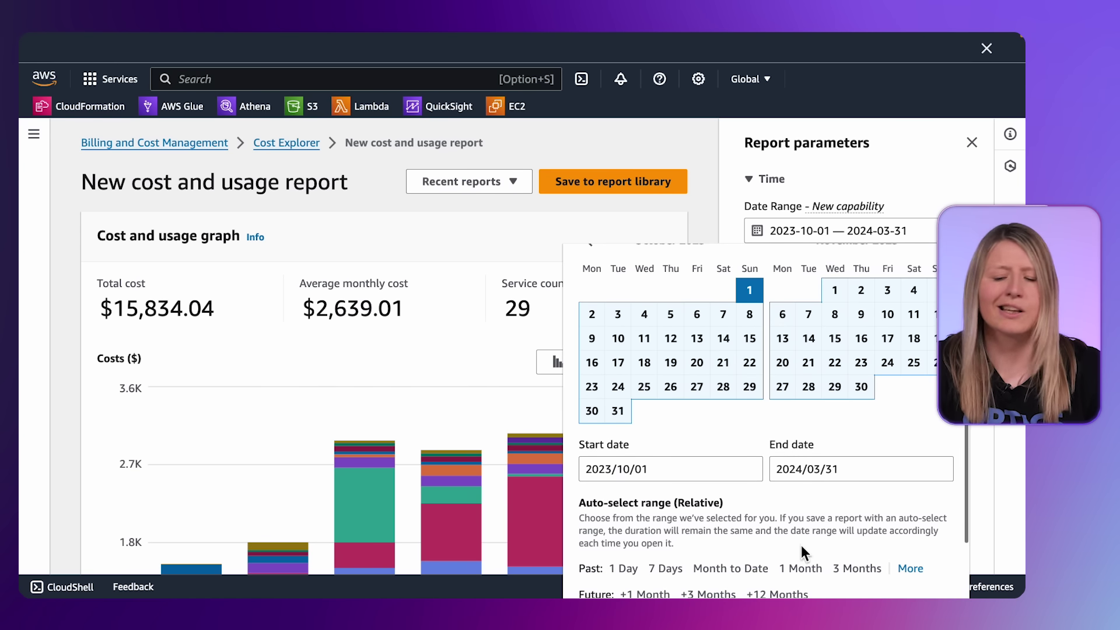
{"action": "left_click", "coordinate": [800, 544]}
{"action": "scroll", "coordinate": [910, 461], "scroll_direction": "down", "scroll_amount": 1}
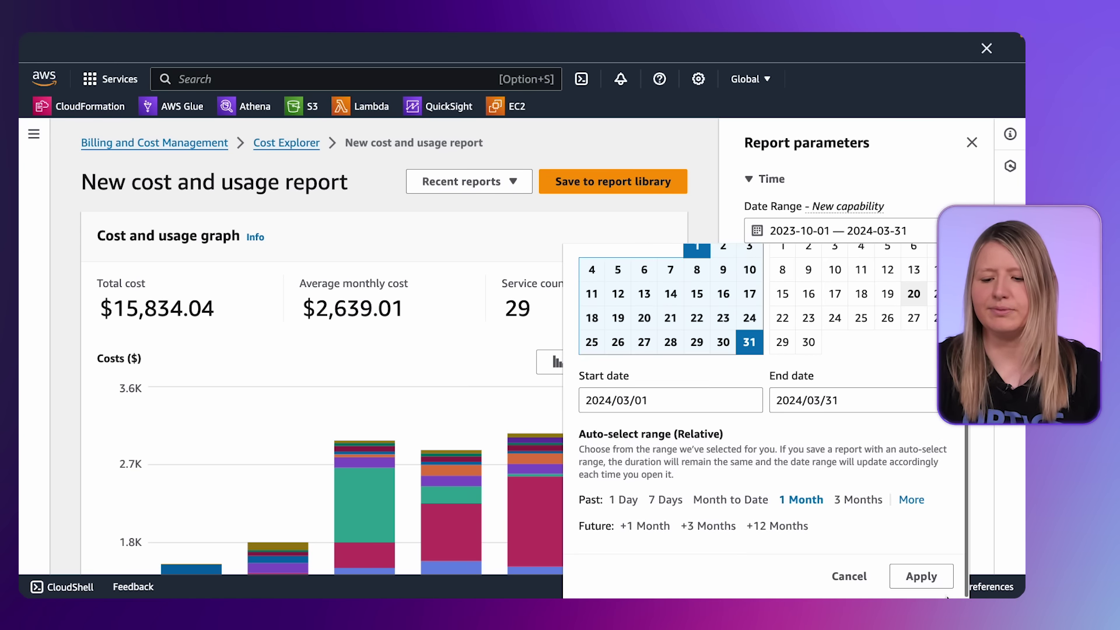
{"action": "left_click", "coordinate": [927, 582]}
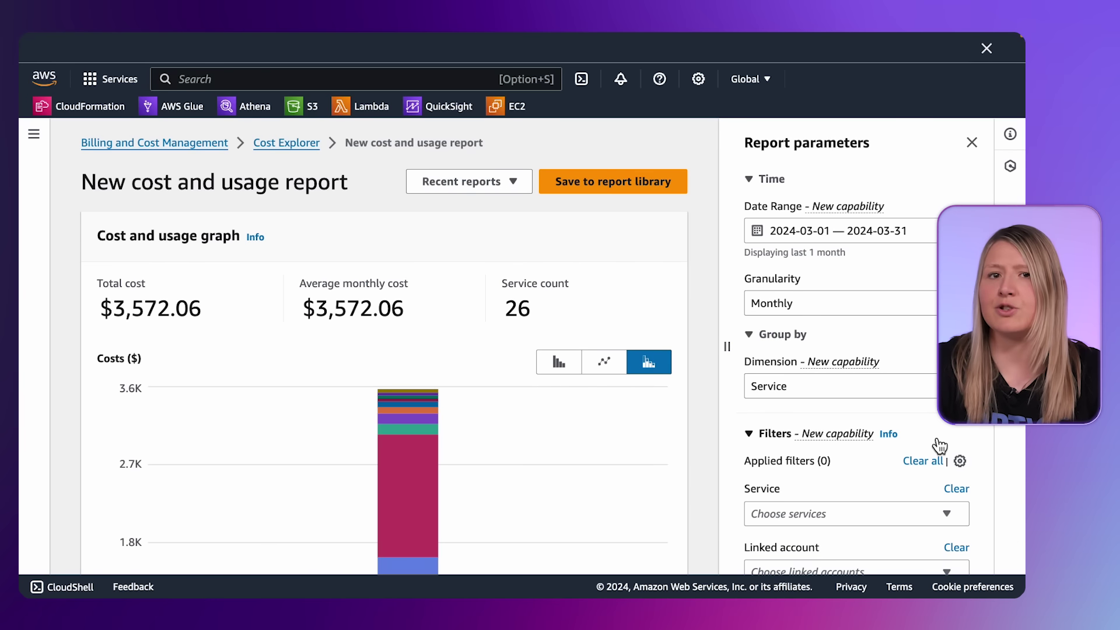
Step: Filter the cost and usage report to include only the CloudWatch service
{"action": "scroll", "coordinate": [844, 409], "scroll_direction": "down", "scroll_amount": 1}
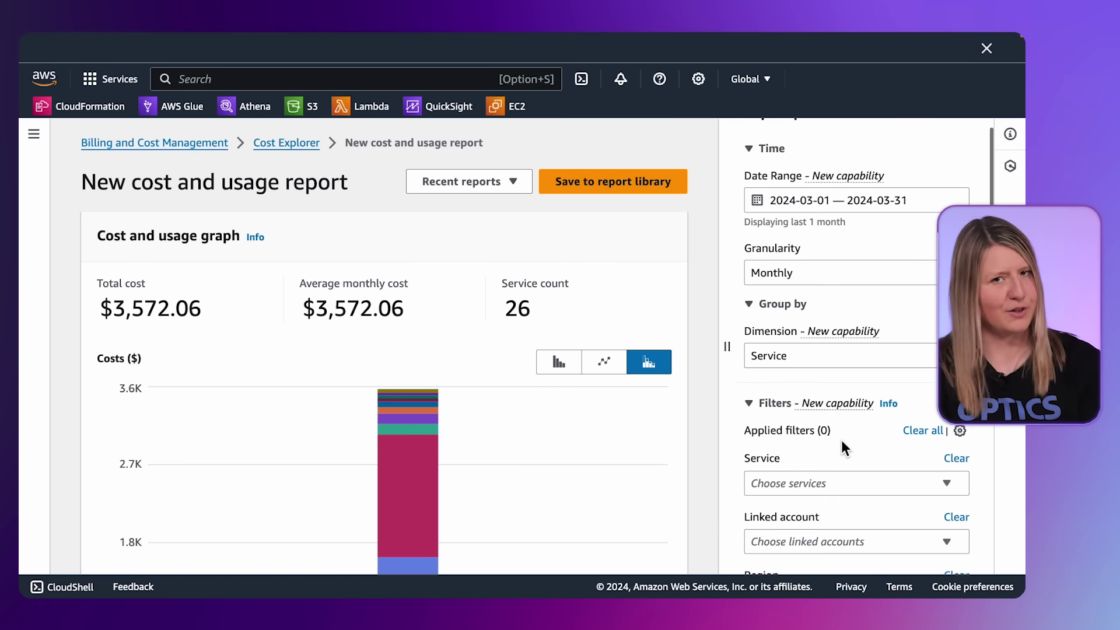
{"action": "left_click", "coordinate": [828, 483]}
{"action": "type", "text": "cloudwa"}
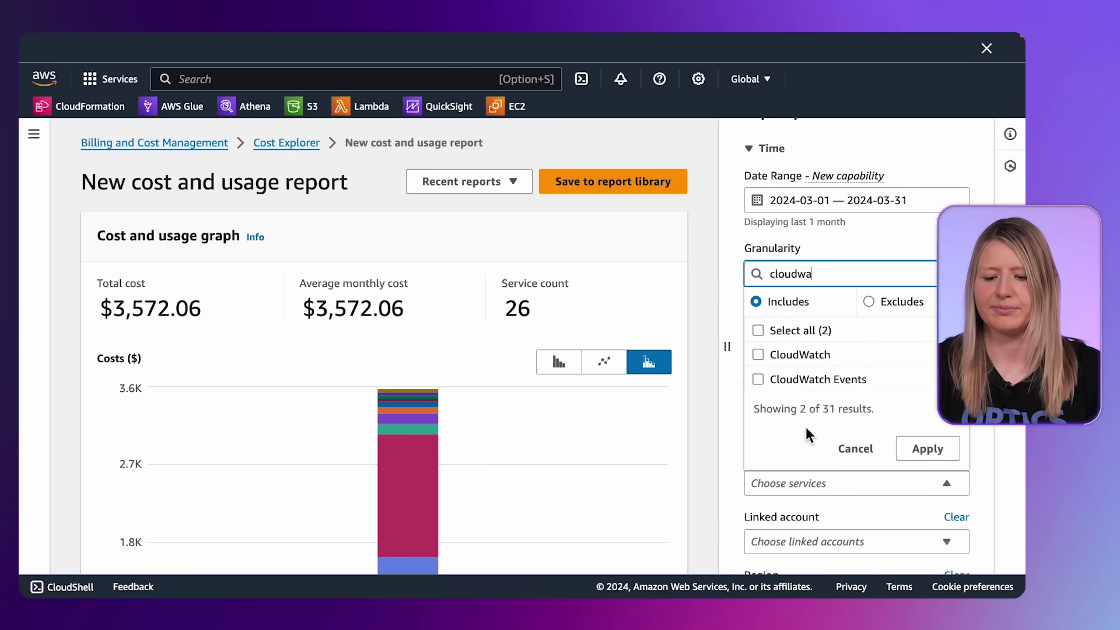
{"action": "left_click", "coordinate": [804, 353]}
{"action": "left_click", "coordinate": [926, 443]}
Step: Group the CloudWatch costs by usage type and review the breakdown in the cost graph
{"action": "left_click", "coordinate": [855, 357]}
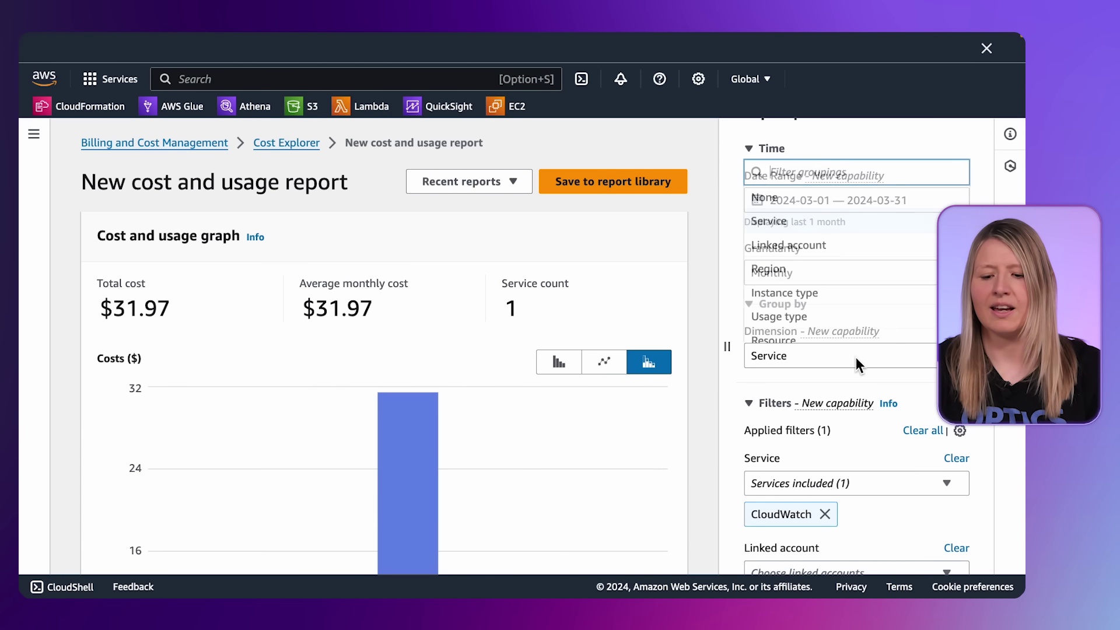
{"action": "type", "text": "usa"}
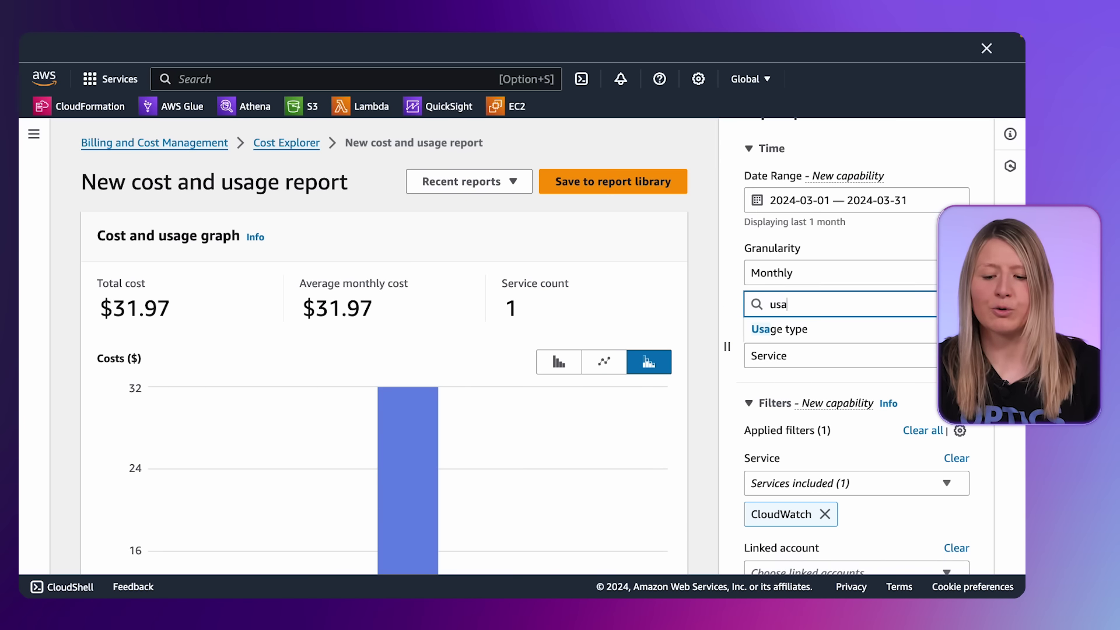
{"action": "left_click", "coordinate": [825, 330]}
{"action": "mouse_move", "coordinate": [547, 406]}
{"action": "scroll", "coordinate": [547, 406], "scroll_direction": "down", "scroll_amount": 3}
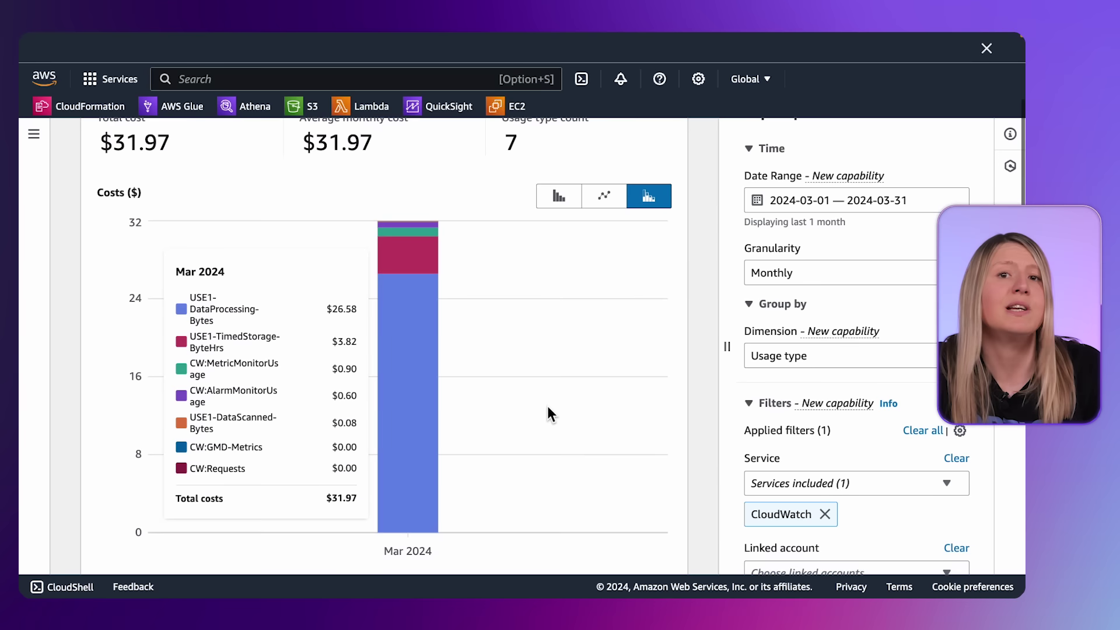
{"action": "scroll", "coordinate": [547, 406], "scroll_direction": "down", "scroll_amount": 1}
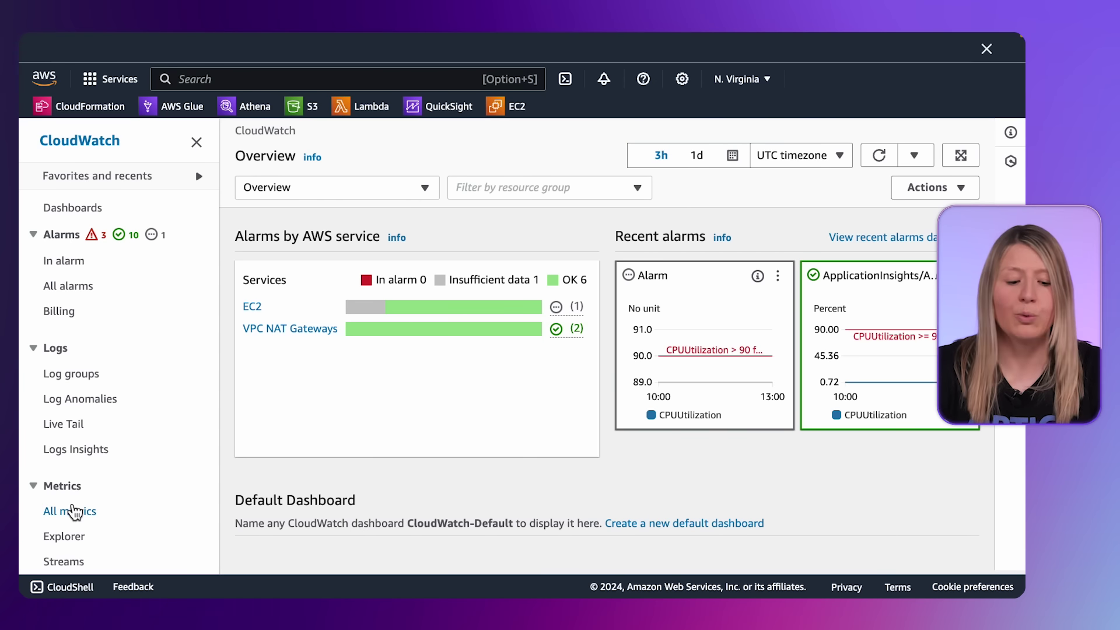
Step: Browse all CloudWatch metrics and open the Logs namespace
{"action": "left_click", "coordinate": [74, 512]}
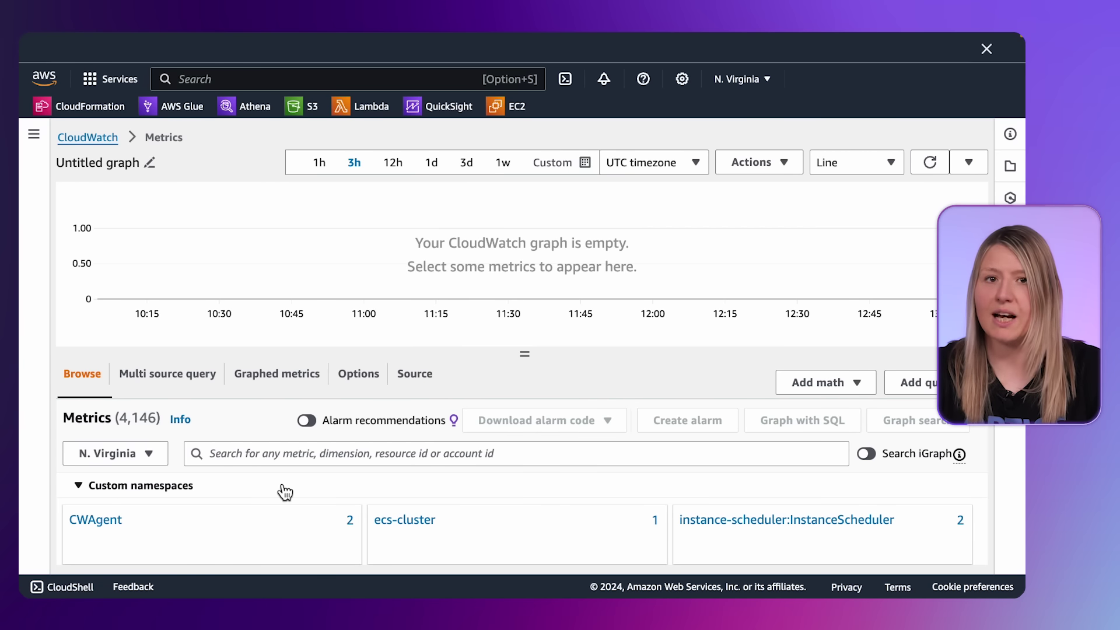
{"action": "scroll", "coordinate": [365, 488], "scroll_direction": "down", "scroll_amount": 3}
{"action": "scroll", "coordinate": [364, 487], "scroll_direction": "down", "scroll_amount": 5}
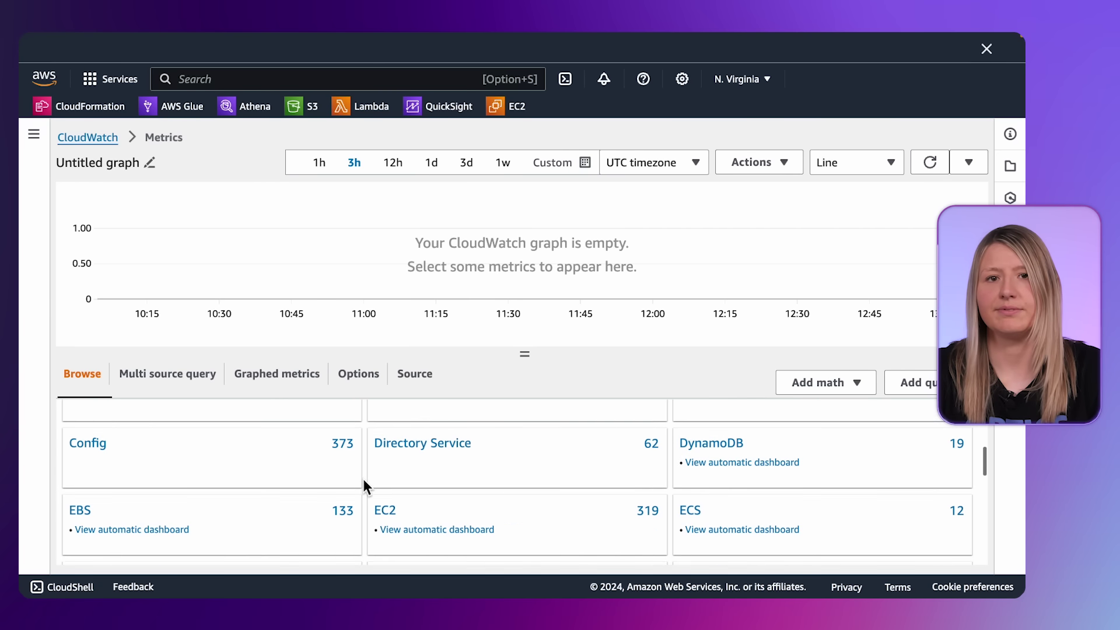
{"action": "scroll", "coordinate": [362, 478], "scroll_direction": "down", "scroll_amount": 2}
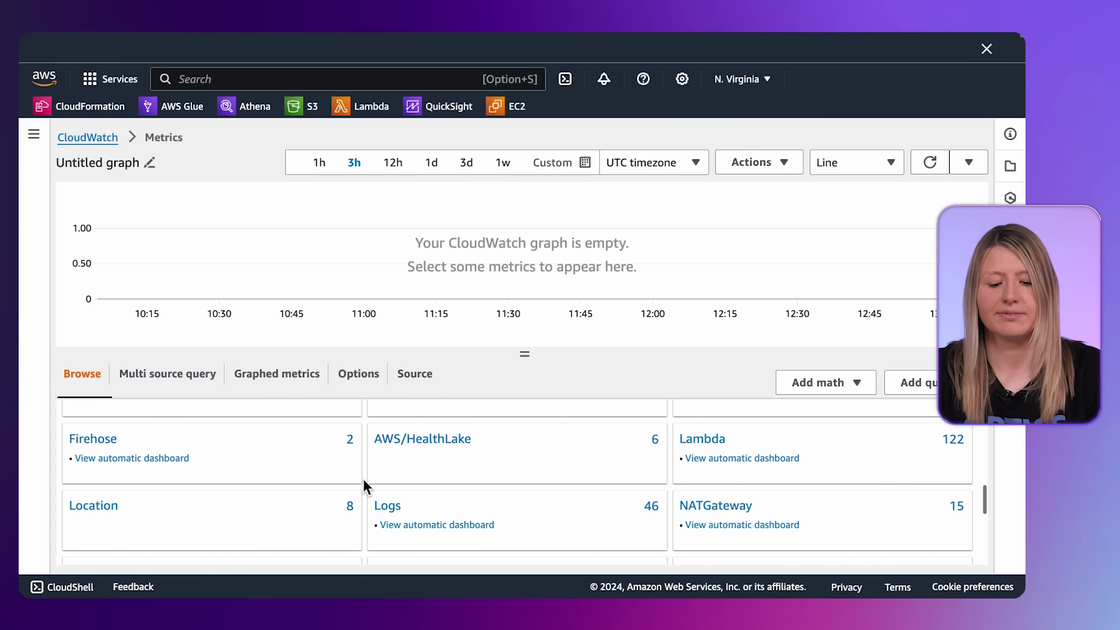
{"action": "left_click", "coordinate": [385, 505]}
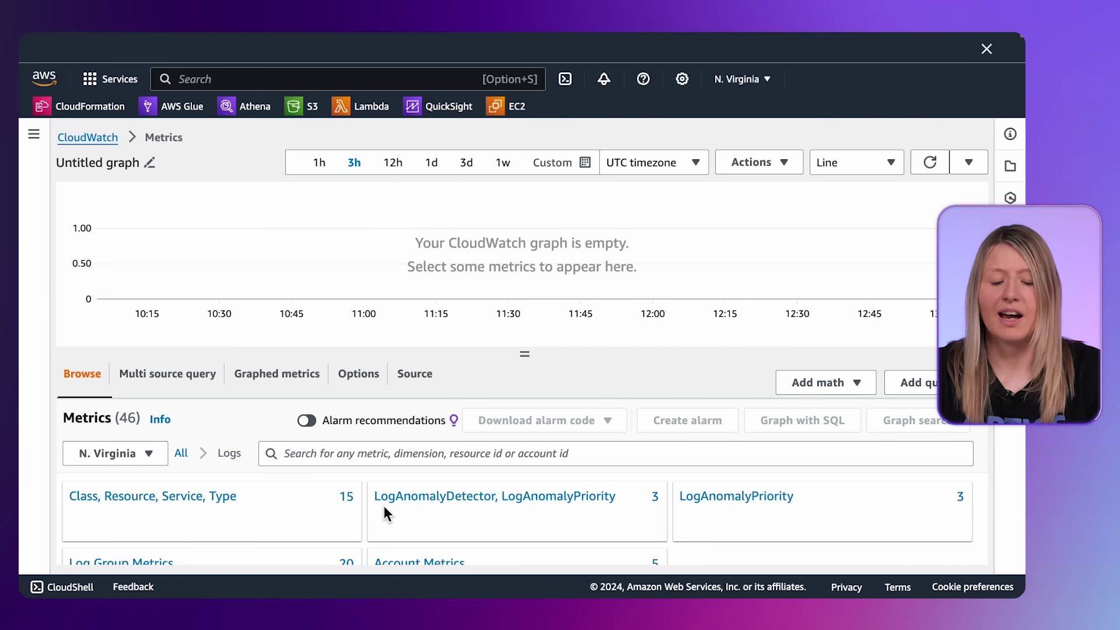
Step: Open the Log Group Metrics, filter them to IncomingBytes, and graph that metric for all log groups
{"action": "scroll", "coordinate": [383, 504], "scroll_direction": "down", "scroll_amount": 1}
{"action": "left_click", "coordinate": [160, 533]}
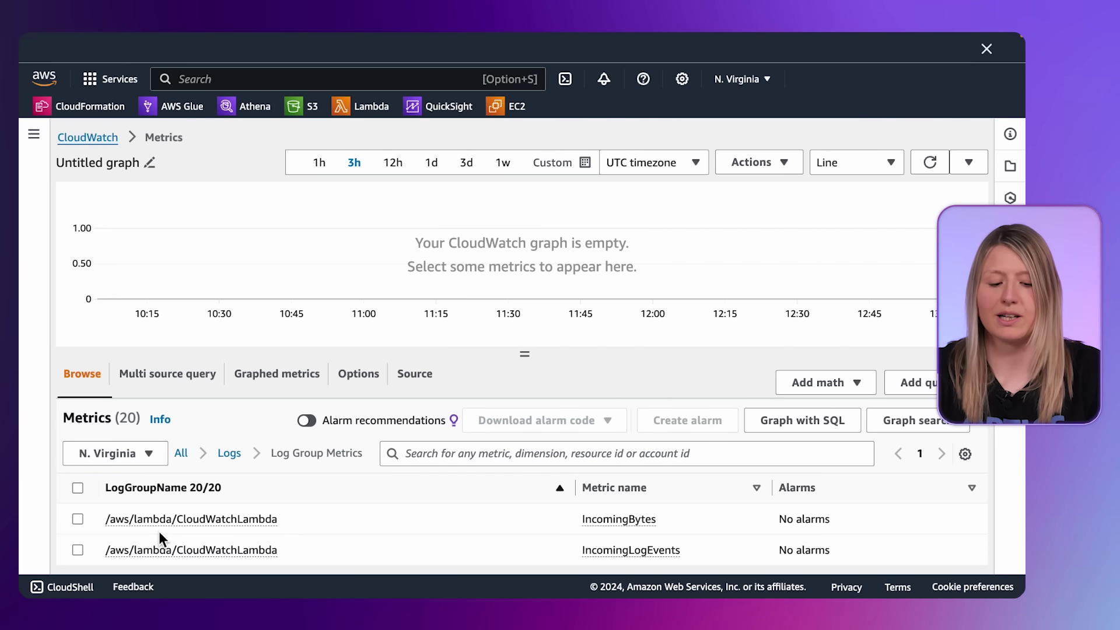
{"action": "left_click", "coordinate": [668, 518]}
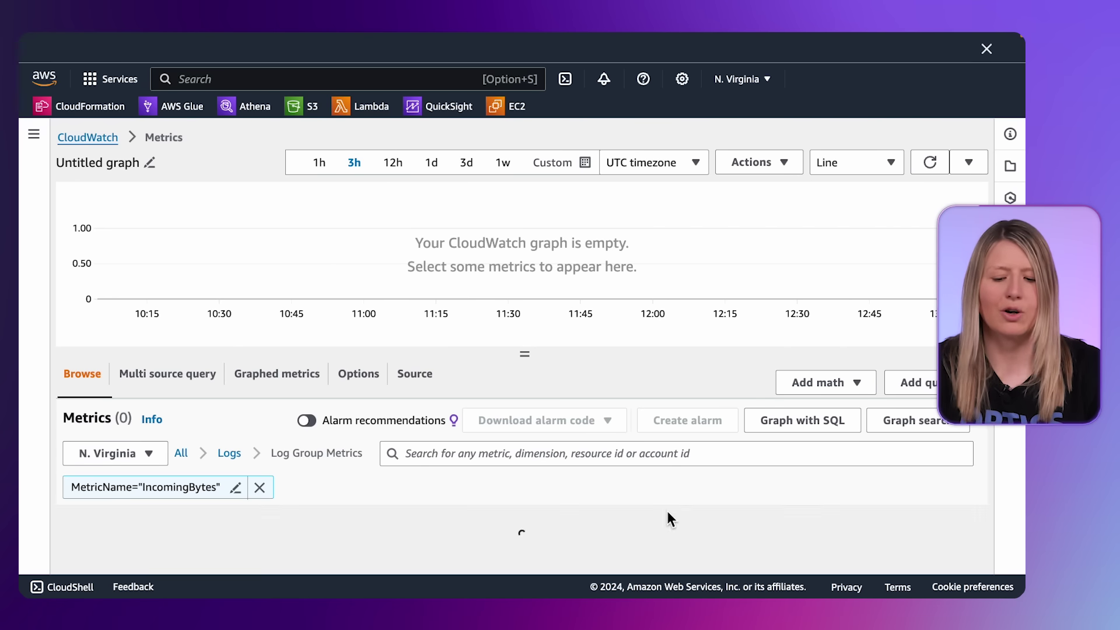
{"action": "left_click", "coordinate": [77, 519]}
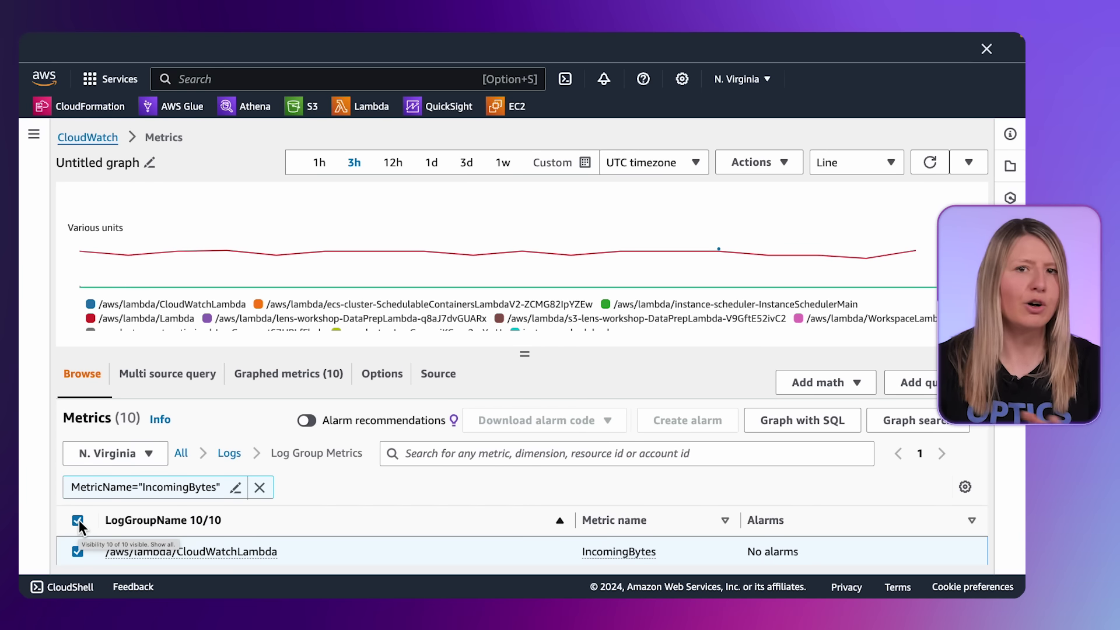
Step: Set the metrics graph to a relative range of 4 weeks and display it as a data table
{"action": "left_click", "coordinate": [584, 163]}
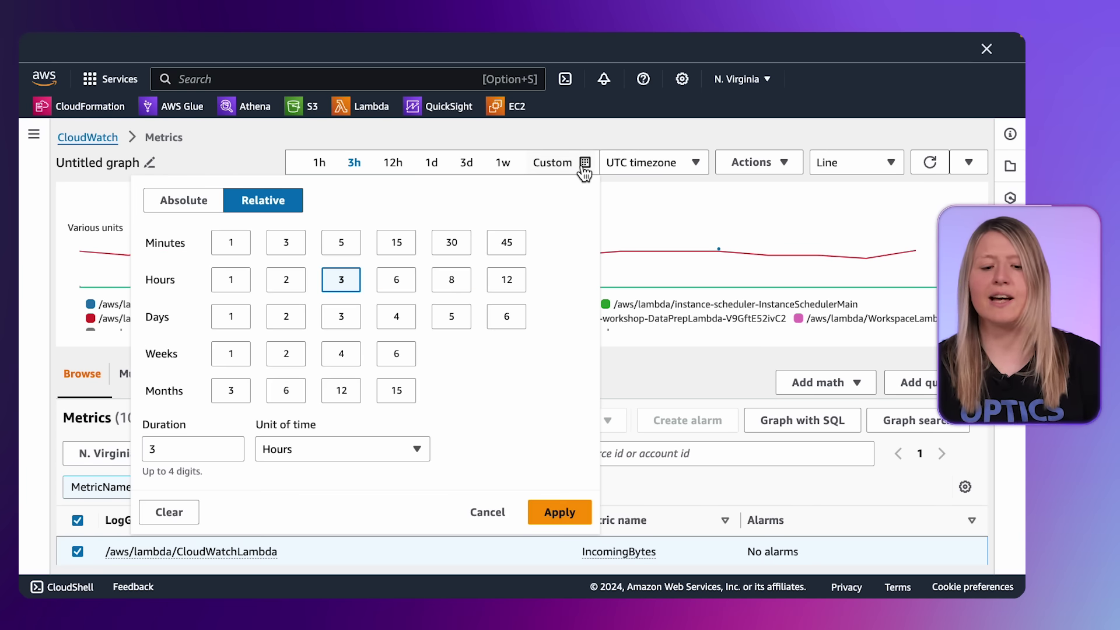
{"action": "left_click", "coordinate": [341, 352]}
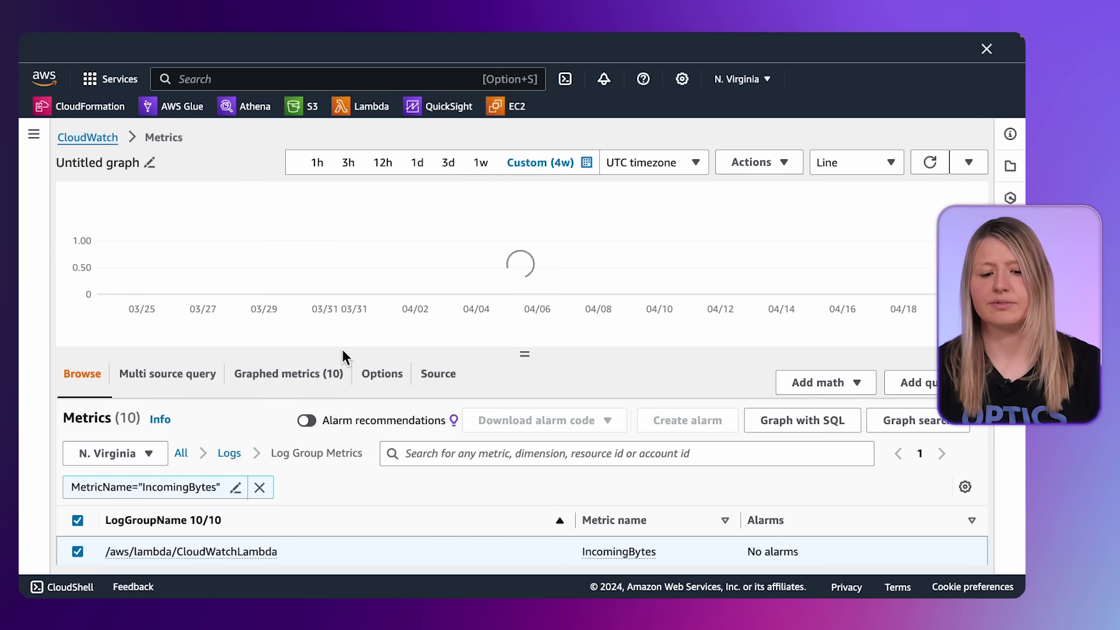
{"action": "left_click", "coordinate": [877, 167]}
{"action": "left_click", "coordinate": [863, 211]}
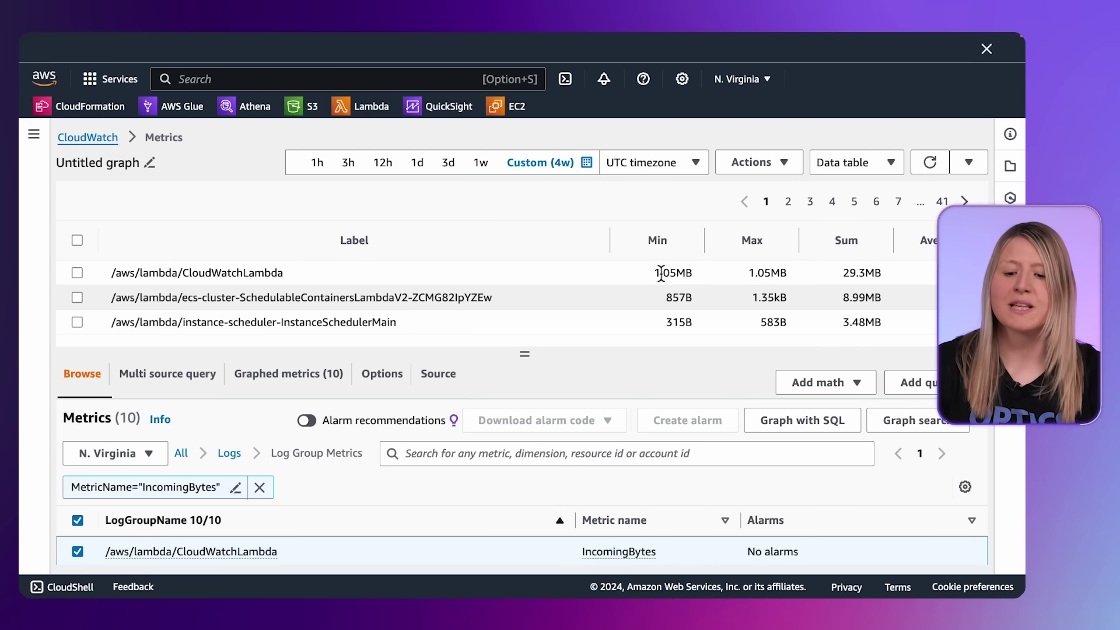
Step: Select /aws/lambda/CloudWatchLambda in the data table, view its logs, and look through the log events
{"action": "left_click_drag", "start_coordinate": [284, 272], "coordinate": [112, 273]}
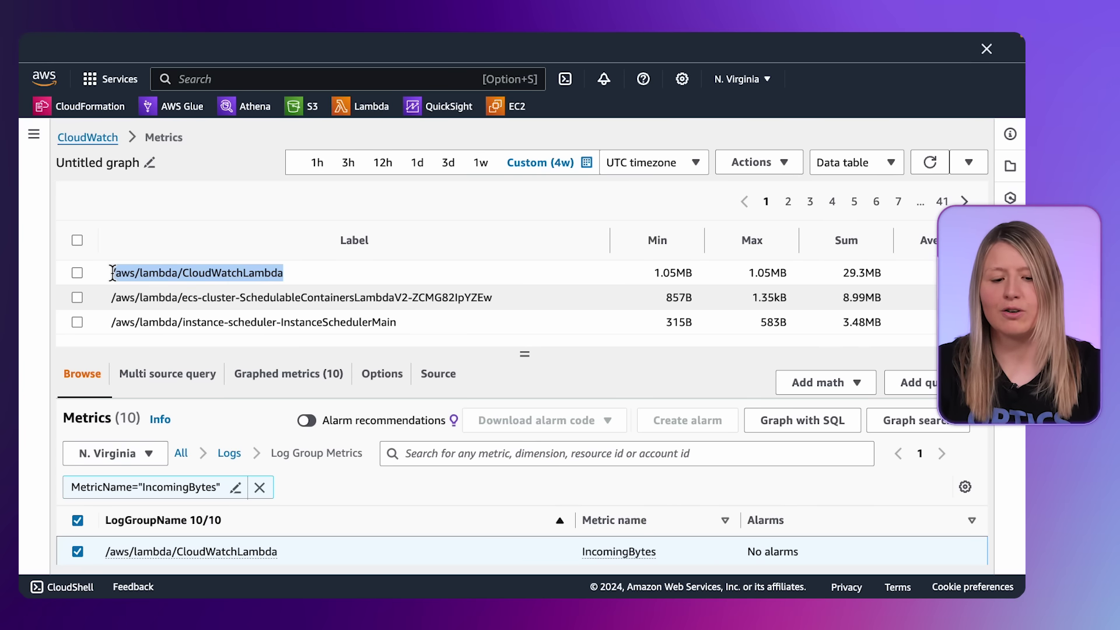
{"action": "left_click", "coordinate": [74, 273]}
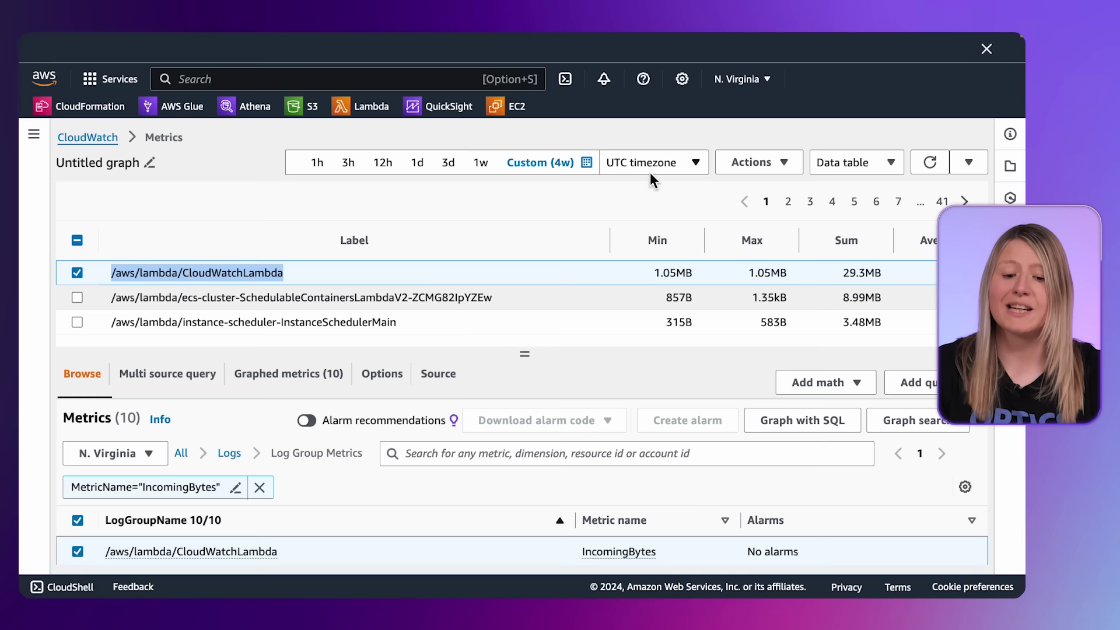
{"action": "left_click", "coordinate": [763, 165]}
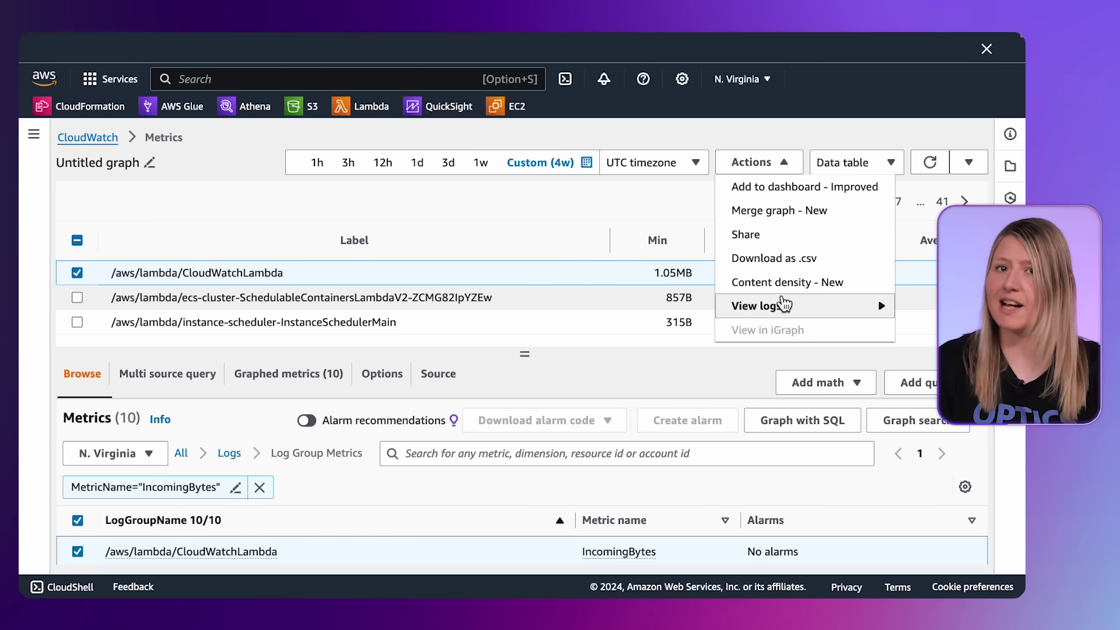
{"action": "mouse_move", "coordinate": [785, 308]}
{"action": "left_click", "coordinate": [631, 327]}
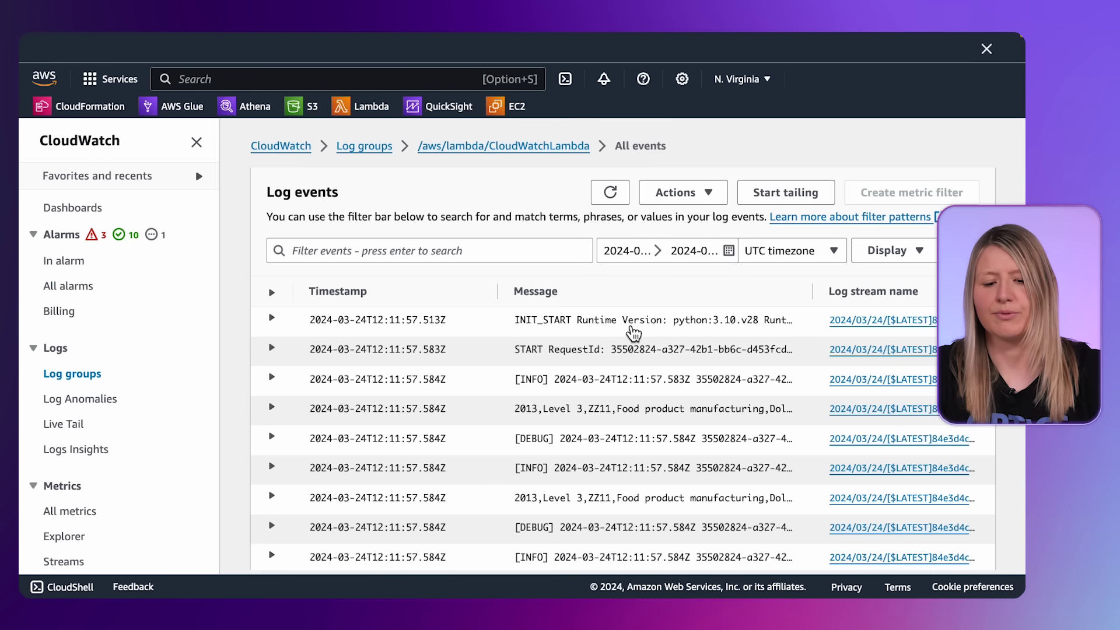
{"action": "scroll", "coordinate": [633, 334], "scroll_direction": "down", "scroll_amount": 5}
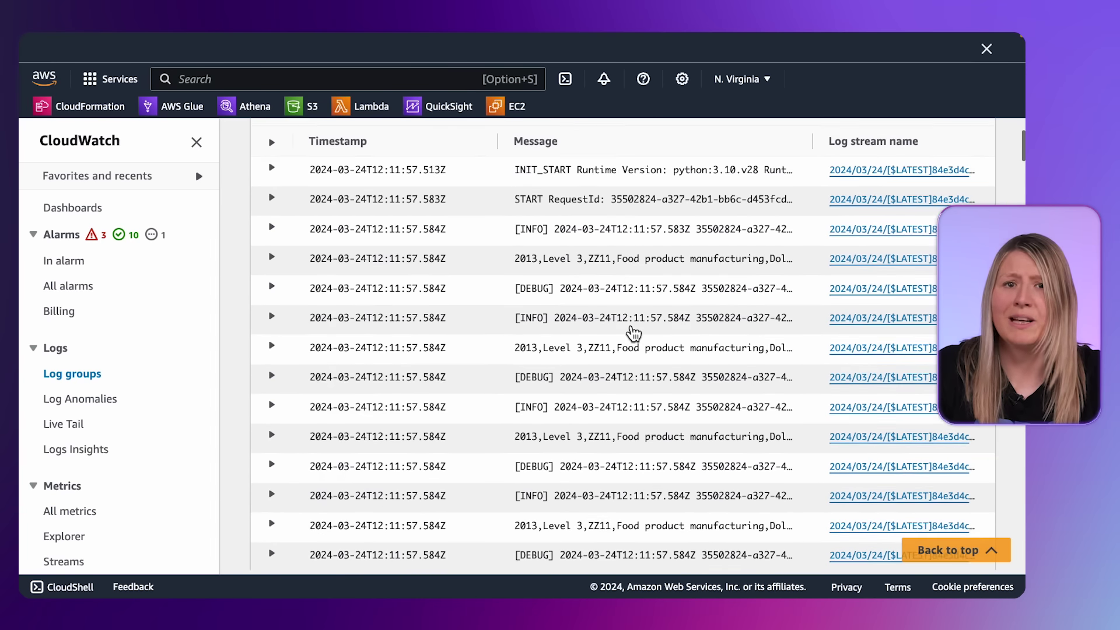
{"action": "scroll", "coordinate": [633, 334], "scroll_direction": "down", "scroll_amount": 3}
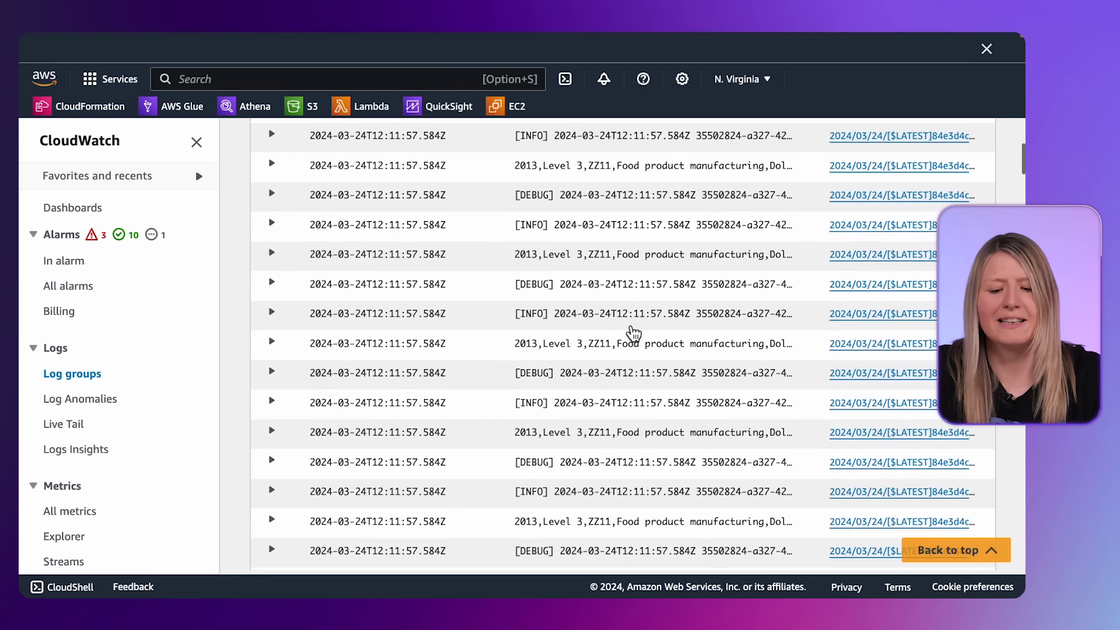
{"action": "scroll", "coordinate": [633, 333], "scroll_direction": "down", "scroll_amount": 3}
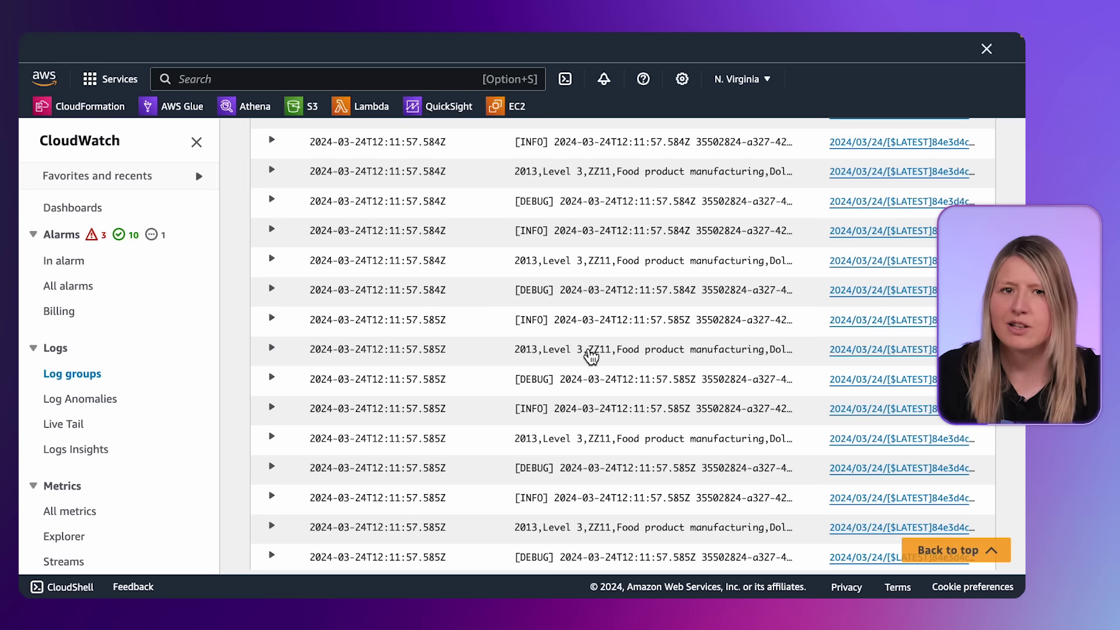
Step: Open Logs Insights and choose the /aws/lambda/CloudWatchLambda log group for the query
{"action": "left_click", "coordinate": [91, 452]}
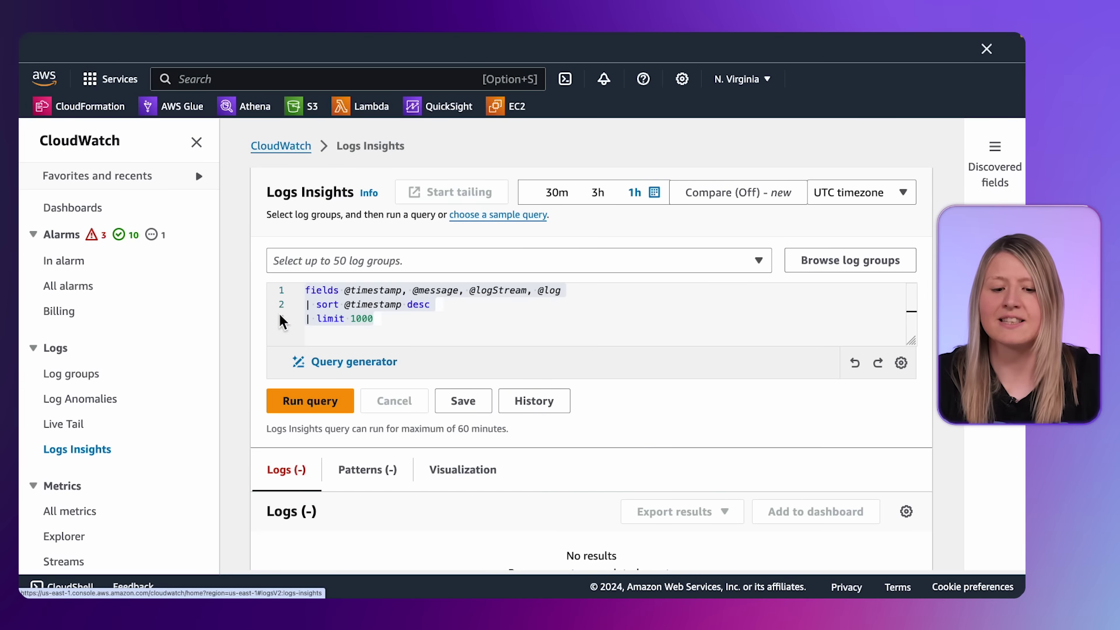
{"action": "left_click", "coordinate": [373, 256]}
{"action": "left_click", "coordinate": [370, 352]}
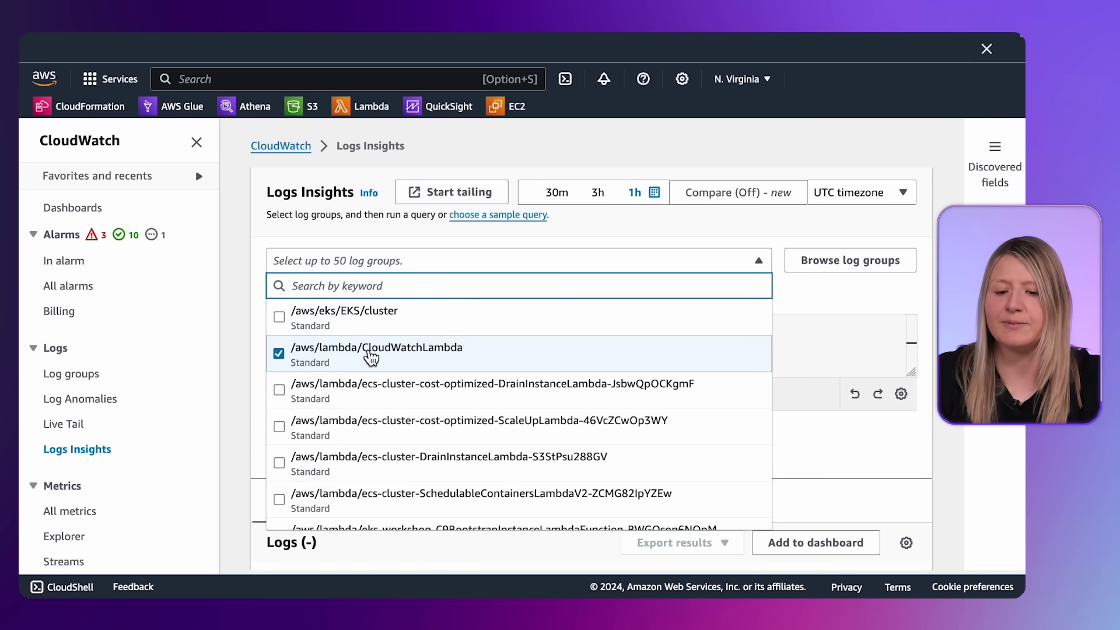
{"action": "left_click", "coordinate": [796, 299]}
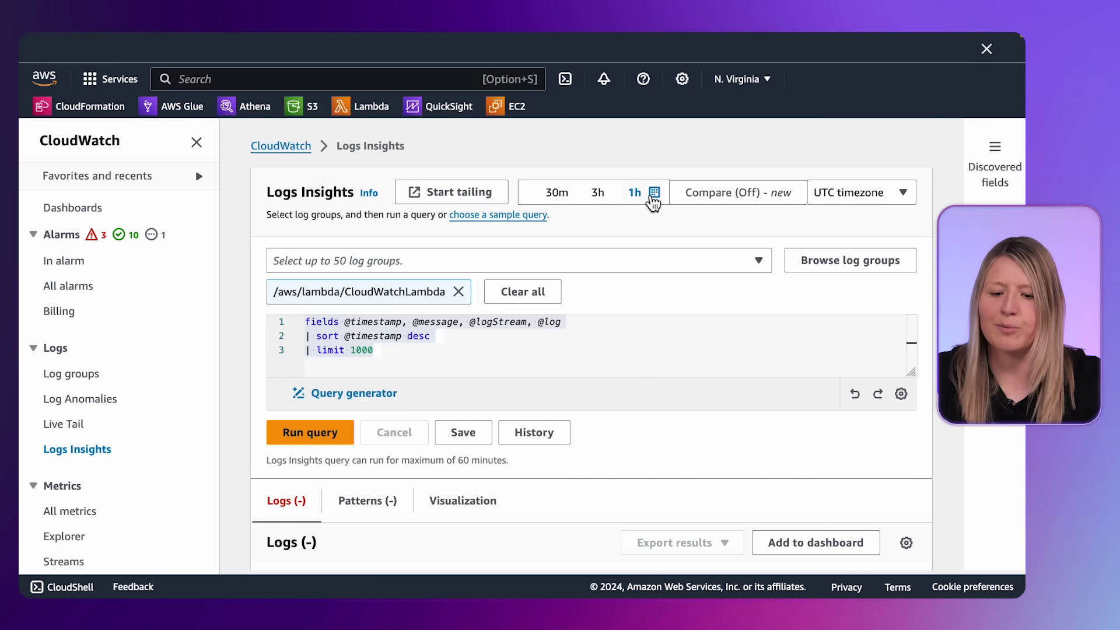
Step: Run the default Logs Insights query over the last 4 weeks and review the histogram and returned log records
{"action": "left_click", "coordinate": [653, 193]}
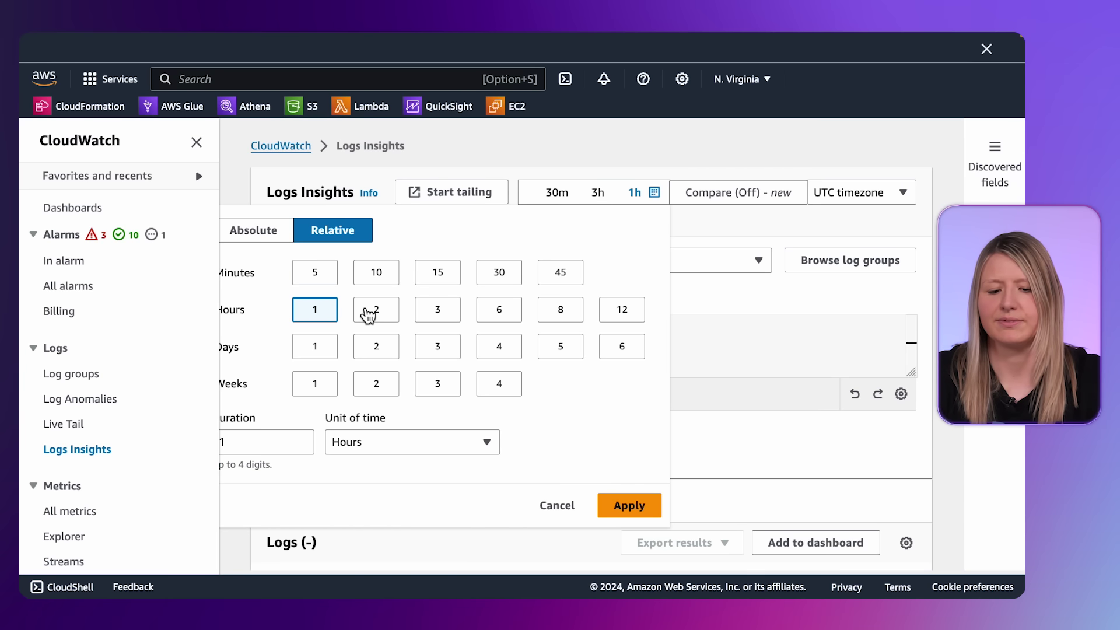
{"action": "left_click", "coordinate": [490, 384]}
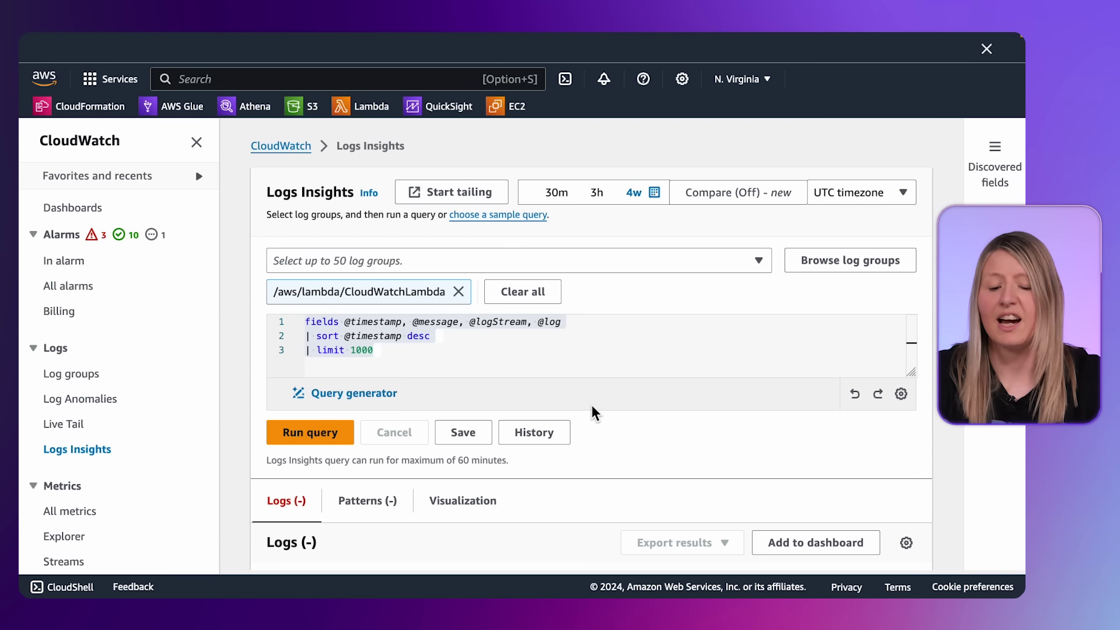
{"action": "left_click", "coordinate": [331, 435]}
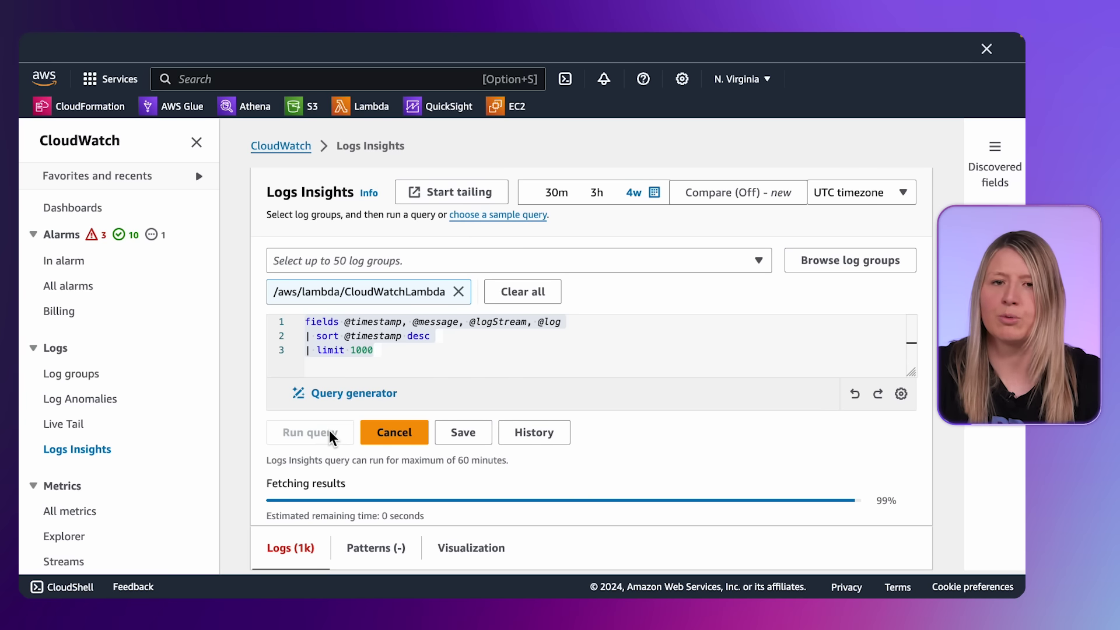
{"action": "scroll", "coordinate": [330, 437], "scroll_direction": "down", "scroll_amount": 5}
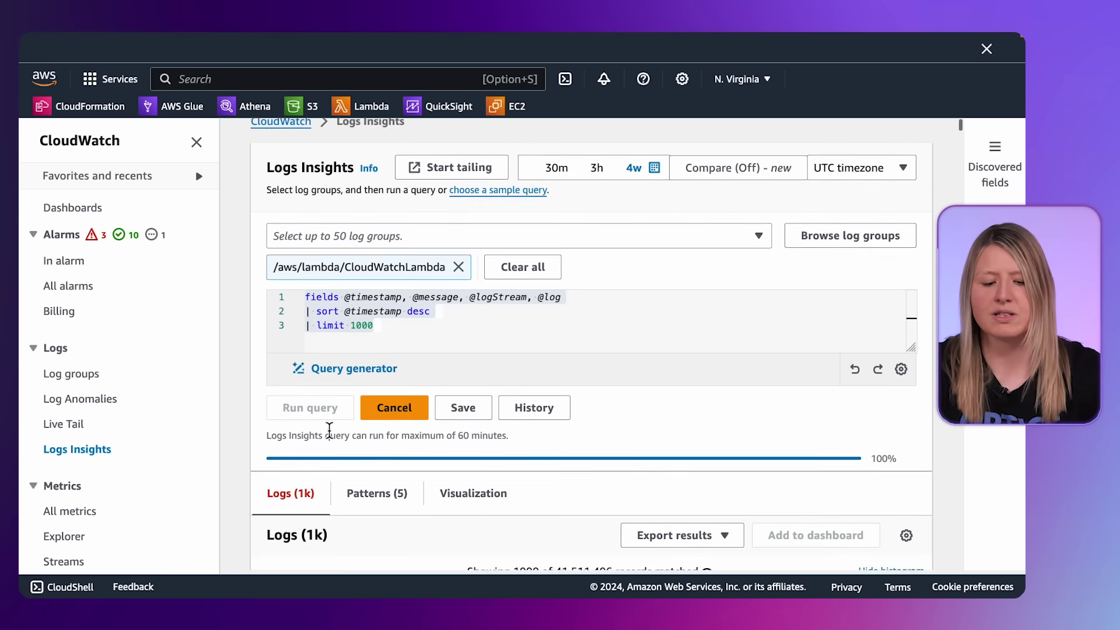
{"action": "scroll", "coordinate": [328, 429], "scroll_direction": "down", "scroll_amount": 2}
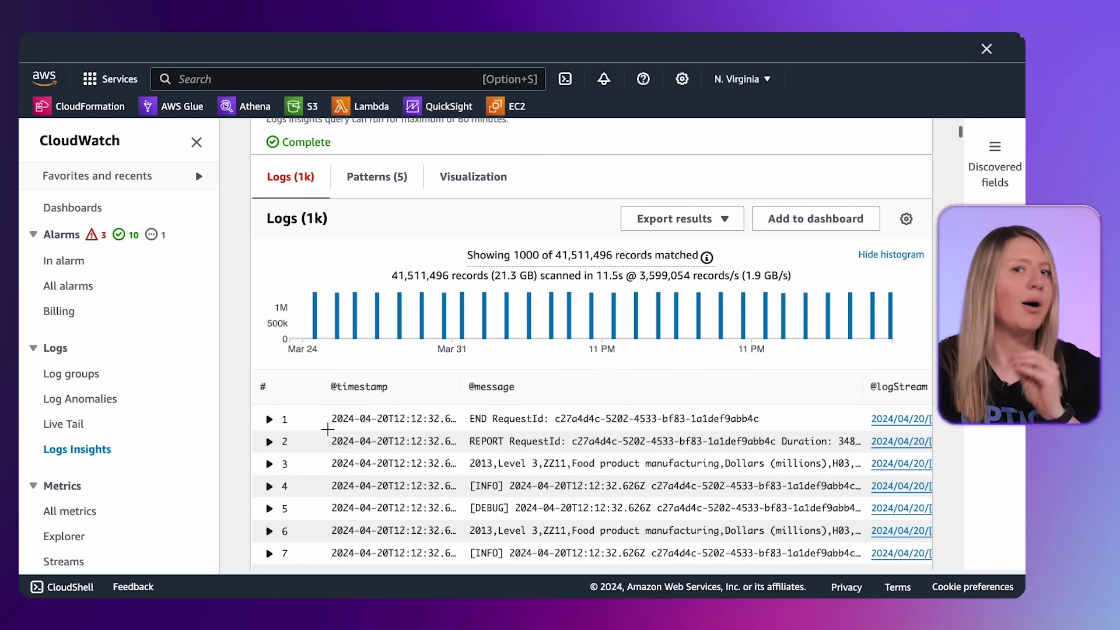
Step: Show the patterns found in the query results, collapse the navigation sidebar, and compare the patterns' event ratios and severity types
{"action": "left_click", "coordinate": [381, 185]}
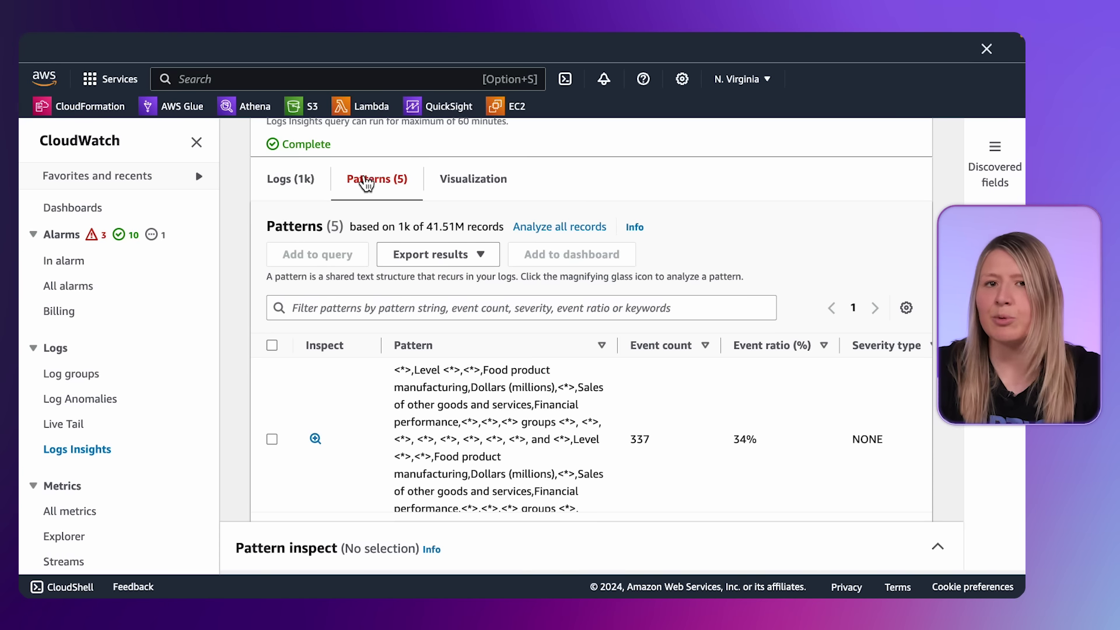
{"action": "left_click", "coordinate": [197, 144]}
{"action": "scroll", "coordinate": [400, 248], "scroll_direction": "down", "scroll_amount": 3}
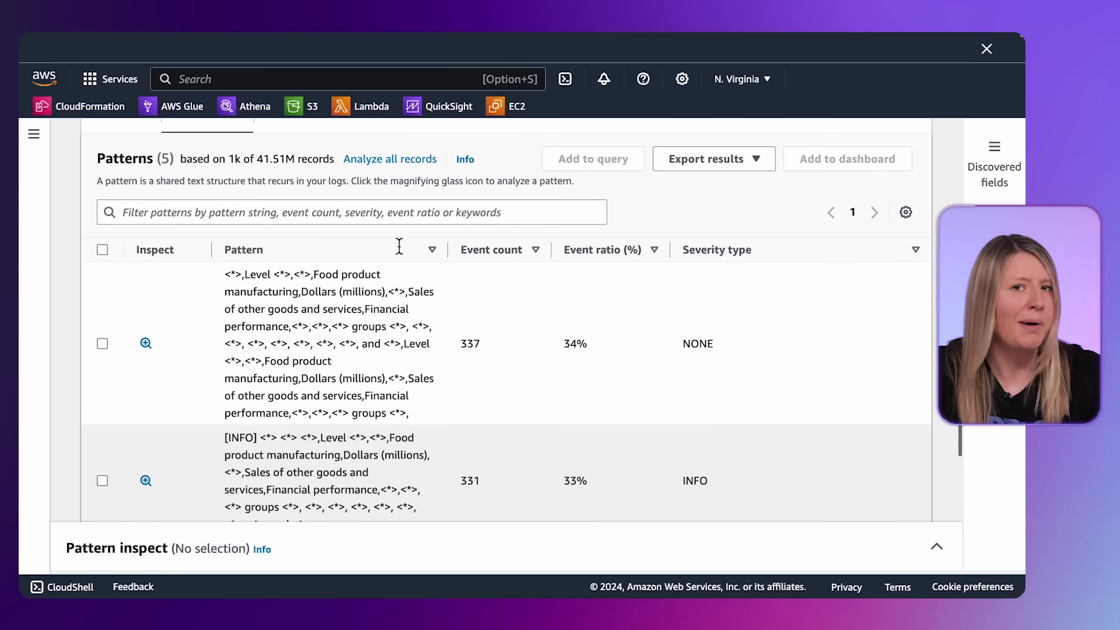
{"action": "scroll", "coordinate": [399, 246], "scroll_direction": "down", "scroll_amount": 1}
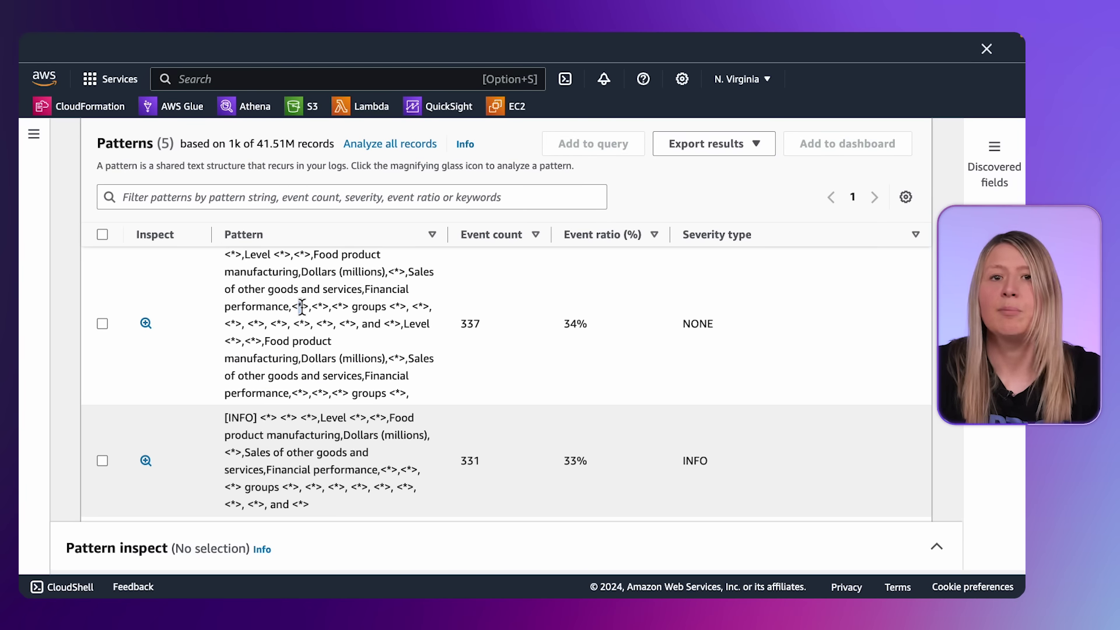
{"action": "scroll", "coordinate": [324, 365], "scroll_direction": "down", "scroll_amount": 2}
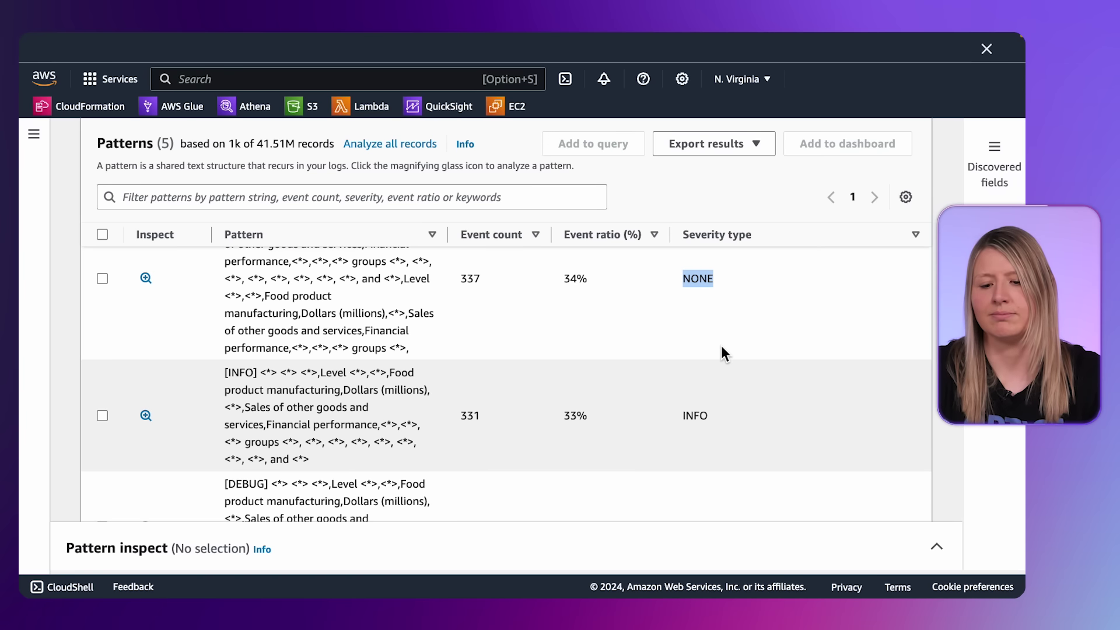
{"action": "double_click", "coordinate": [688, 414]}
{"action": "scroll", "coordinate": [687, 412], "scroll_direction": "down", "scroll_amount": 4}
{"action": "double_click", "coordinate": [689, 408]}
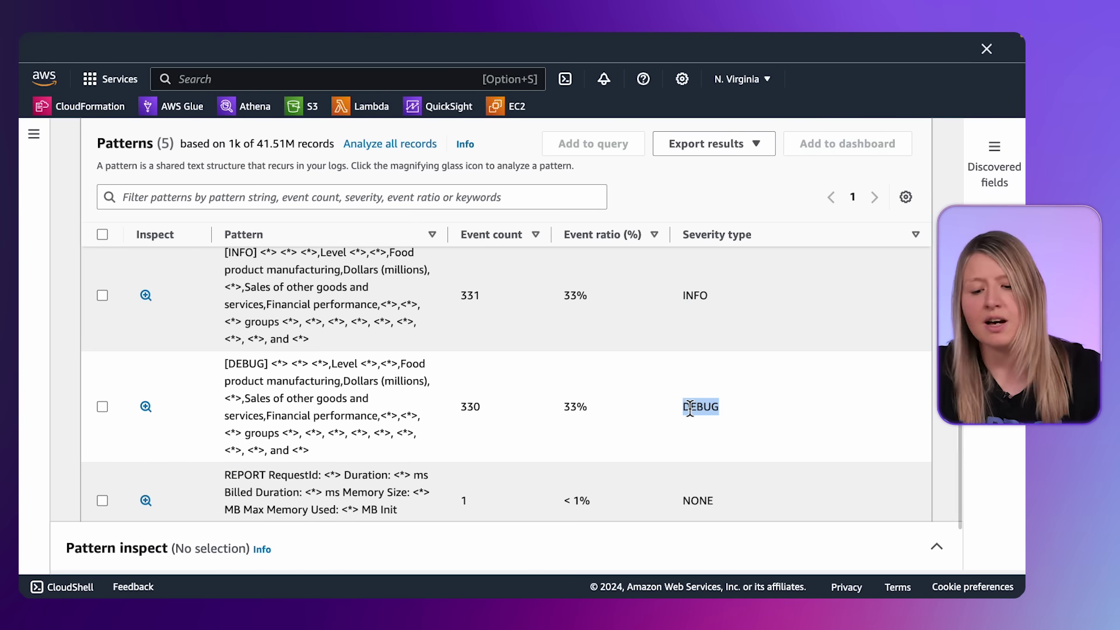
{"action": "scroll", "coordinate": [830, 452], "scroll_direction": "up", "scroll_amount": 6}
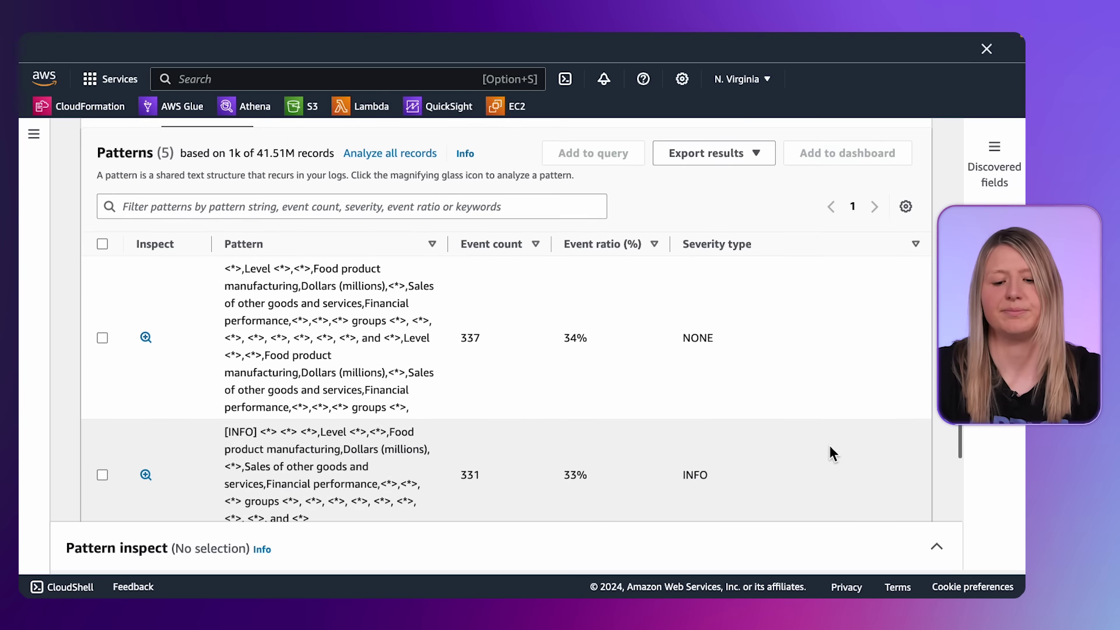
{"action": "scroll", "coordinate": [830, 452], "scroll_direction": "down", "scroll_amount": 1}
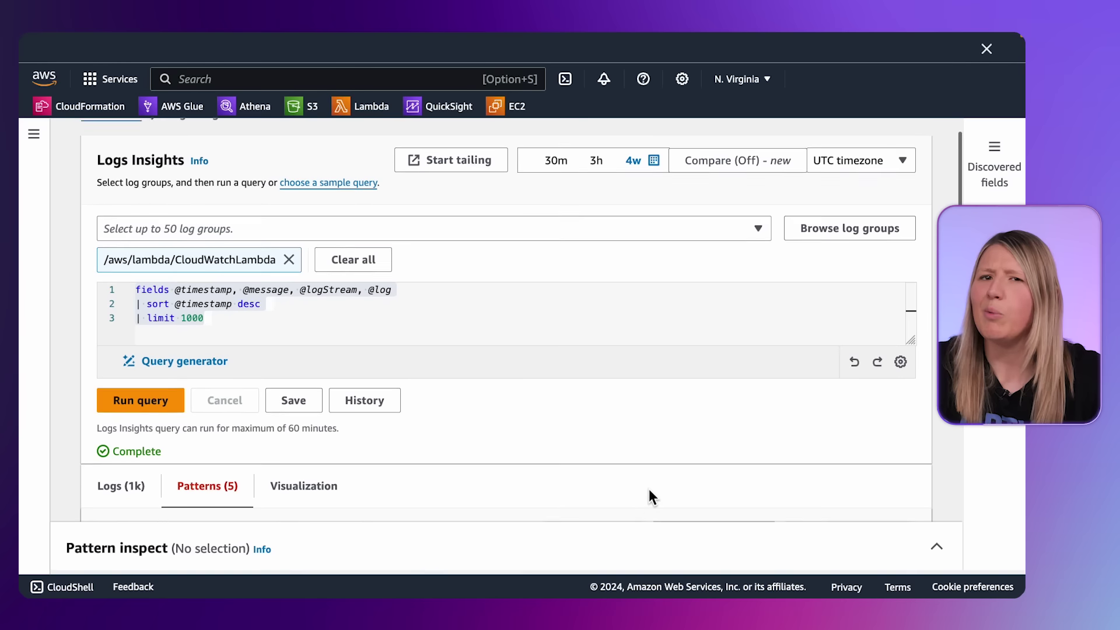
Step: Restore the navigation sidebar and open the /aws/lambda/CloudWatchLambda log group from the list of log groups
{"action": "left_click", "coordinate": [33, 136]}
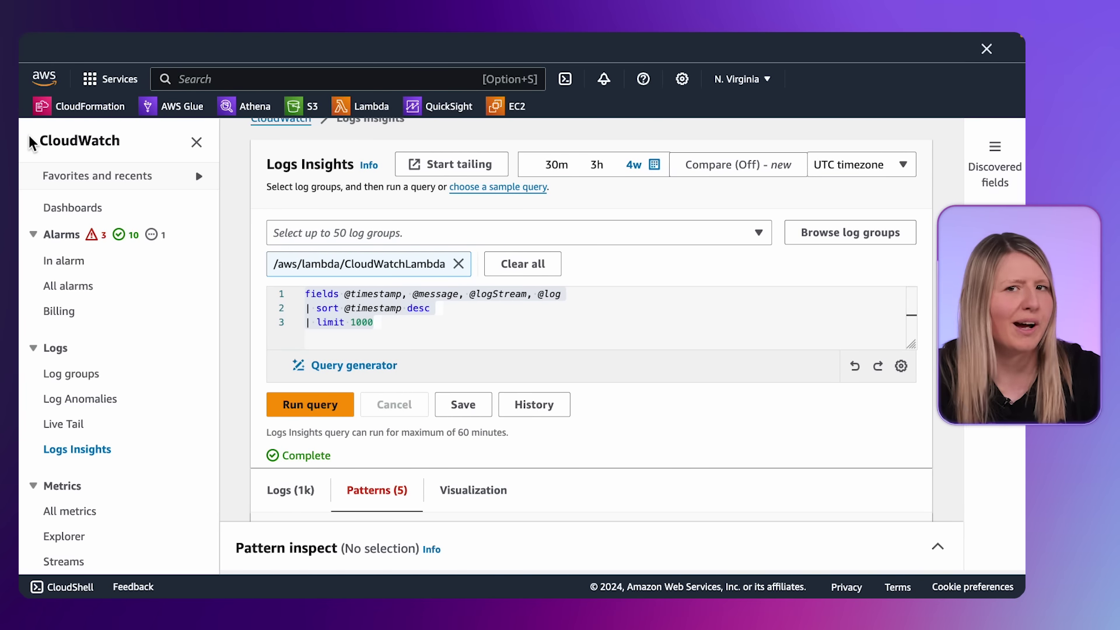
{"action": "left_click", "coordinate": [79, 376]}
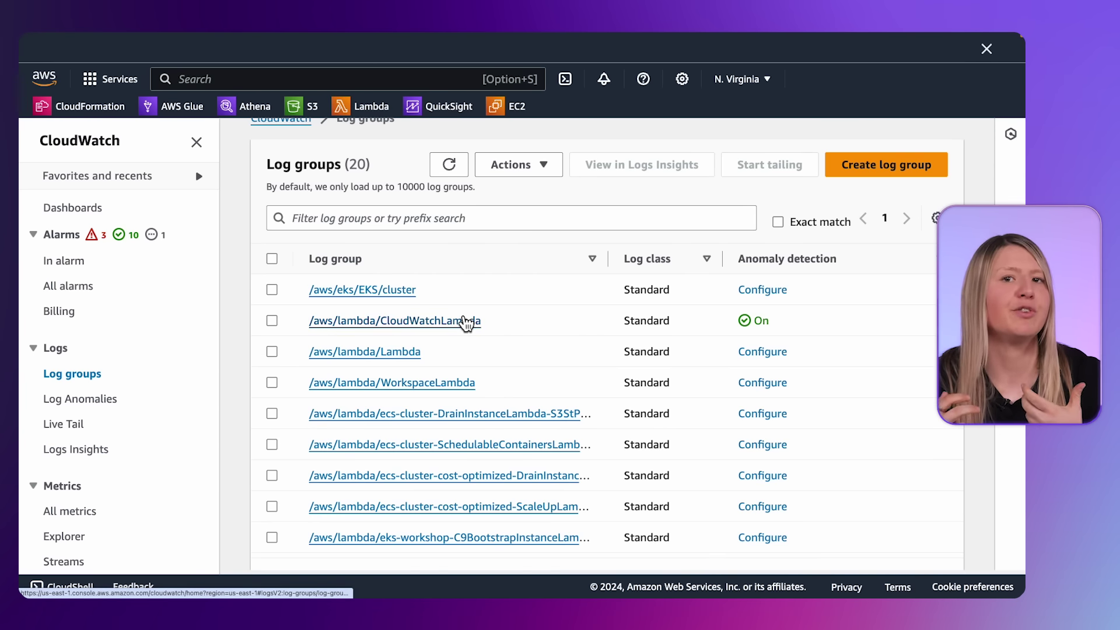
{"action": "scroll", "coordinate": [536, 322], "scroll_direction": "right", "scroll_amount": 5}
{"action": "scroll", "coordinate": [537, 322], "scroll_direction": "left", "scroll_amount": 5}
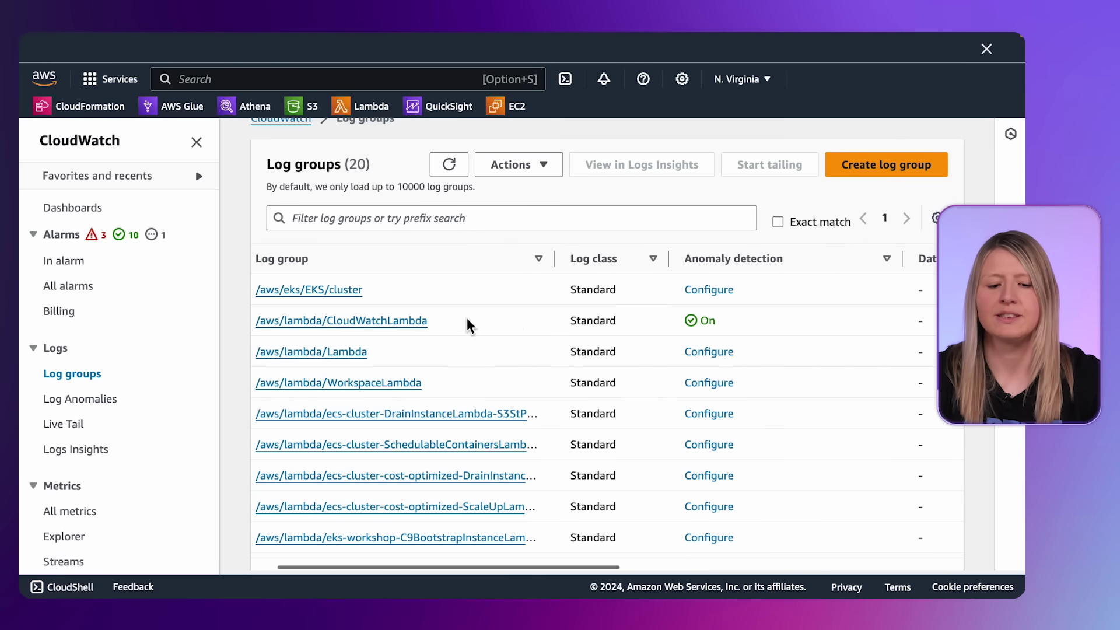
{"action": "left_click", "coordinate": [385, 322]}
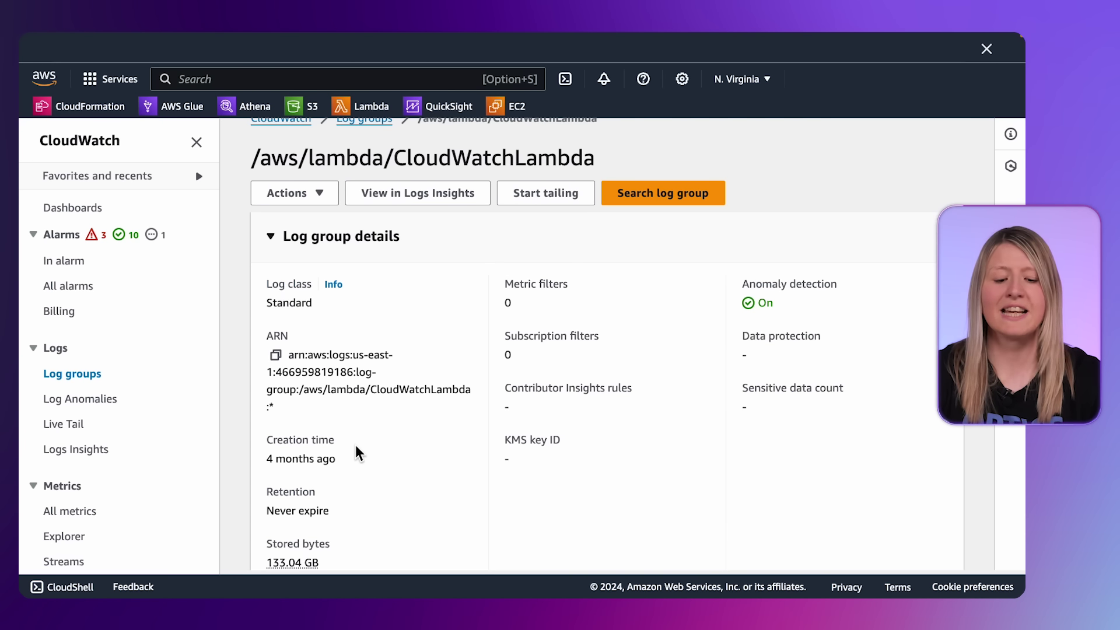
Step: Check the stored bytes and retention setting in the log group's details
{"action": "scroll", "coordinate": [312, 537], "scroll_direction": "down", "scroll_amount": 1}
{"action": "left_click_drag", "start_coordinate": [336, 548], "coordinate": [261, 551]}
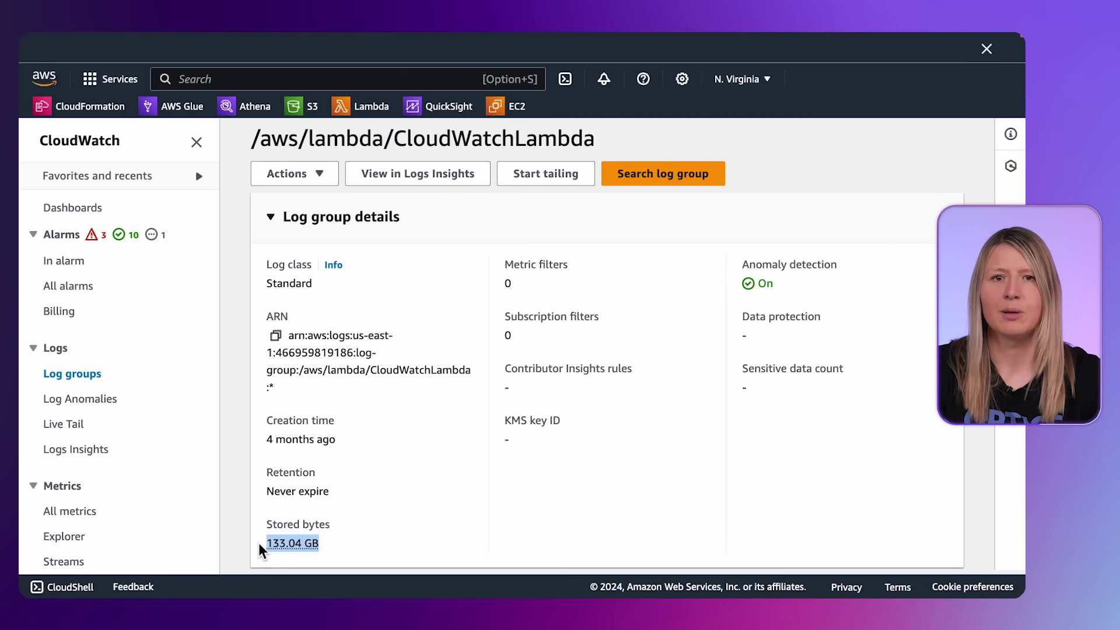
{"action": "left_click_drag", "start_coordinate": [265, 491], "coordinate": [364, 494]}
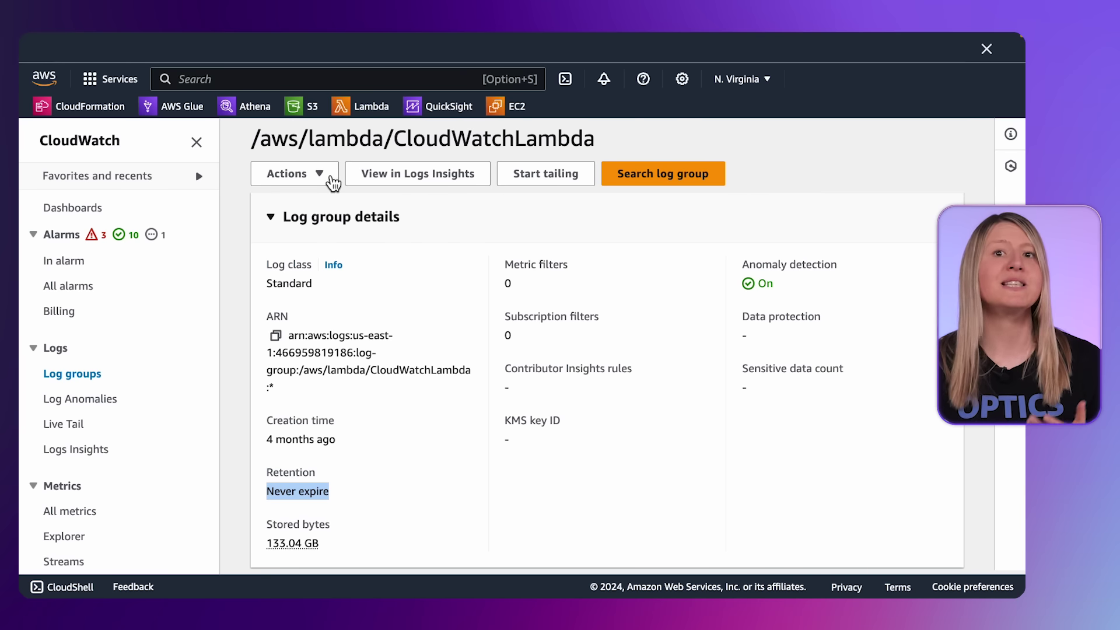
Step: Open the log group's retention setting for editing and show the available expiry periods
{"action": "left_click", "coordinate": [320, 176]}
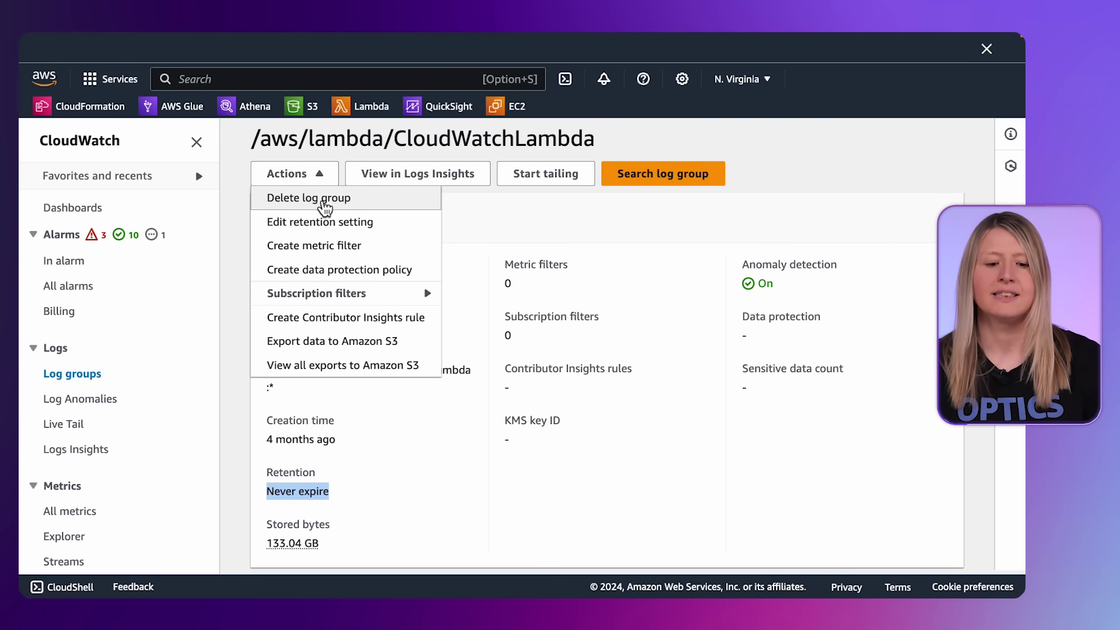
{"action": "left_click", "coordinate": [325, 223]}
{"action": "left_click", "coordinate": [543, 357]}
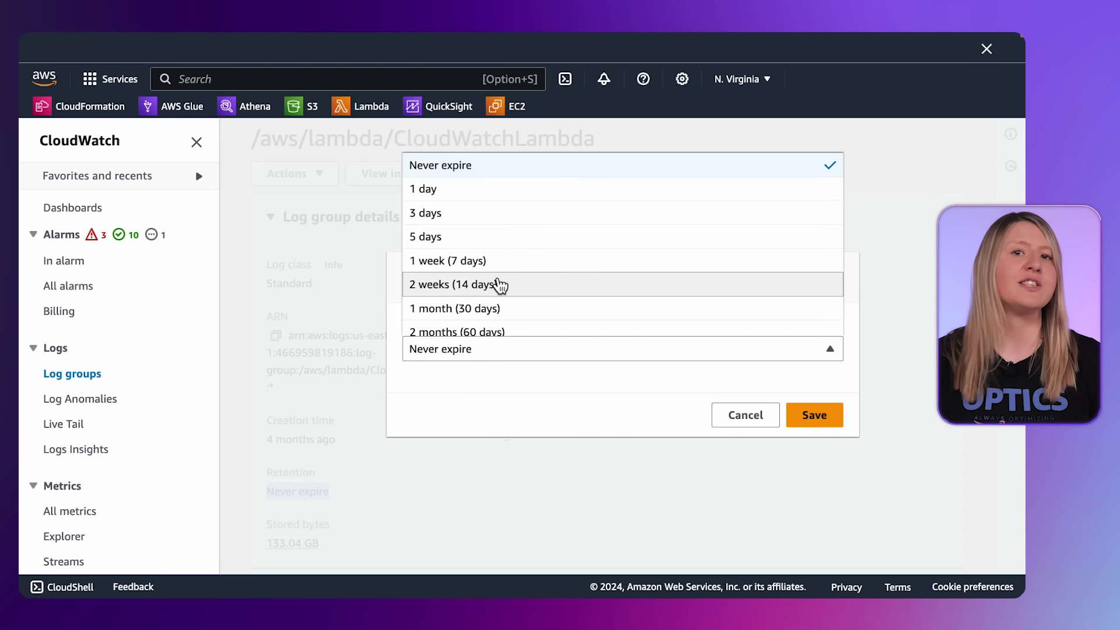